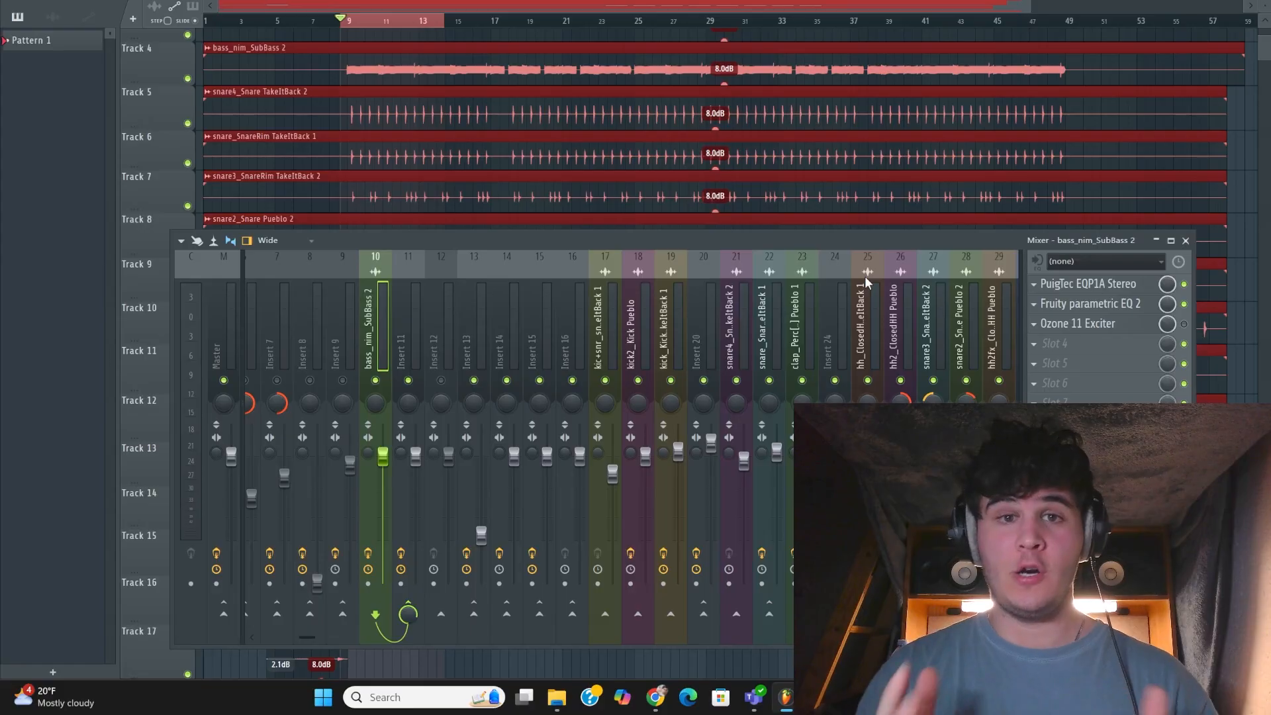
Play the full mix from the start of the looped section and stop it
key(space)
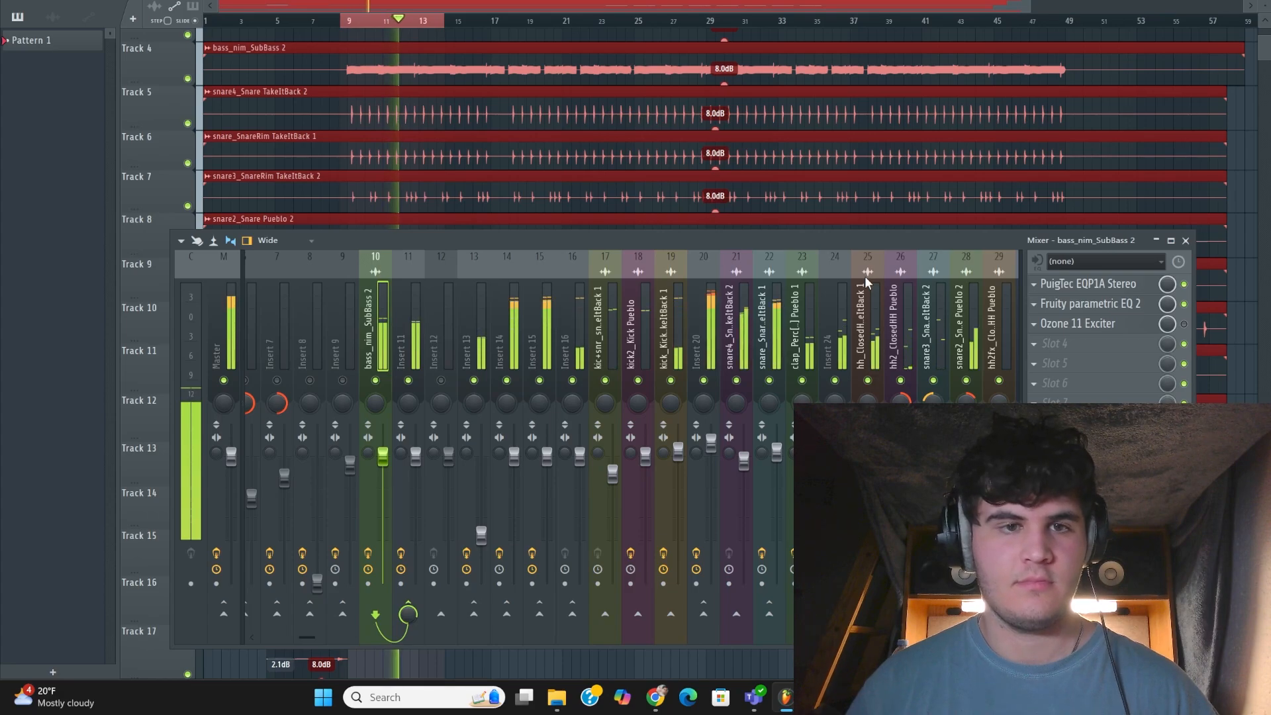
key(space)
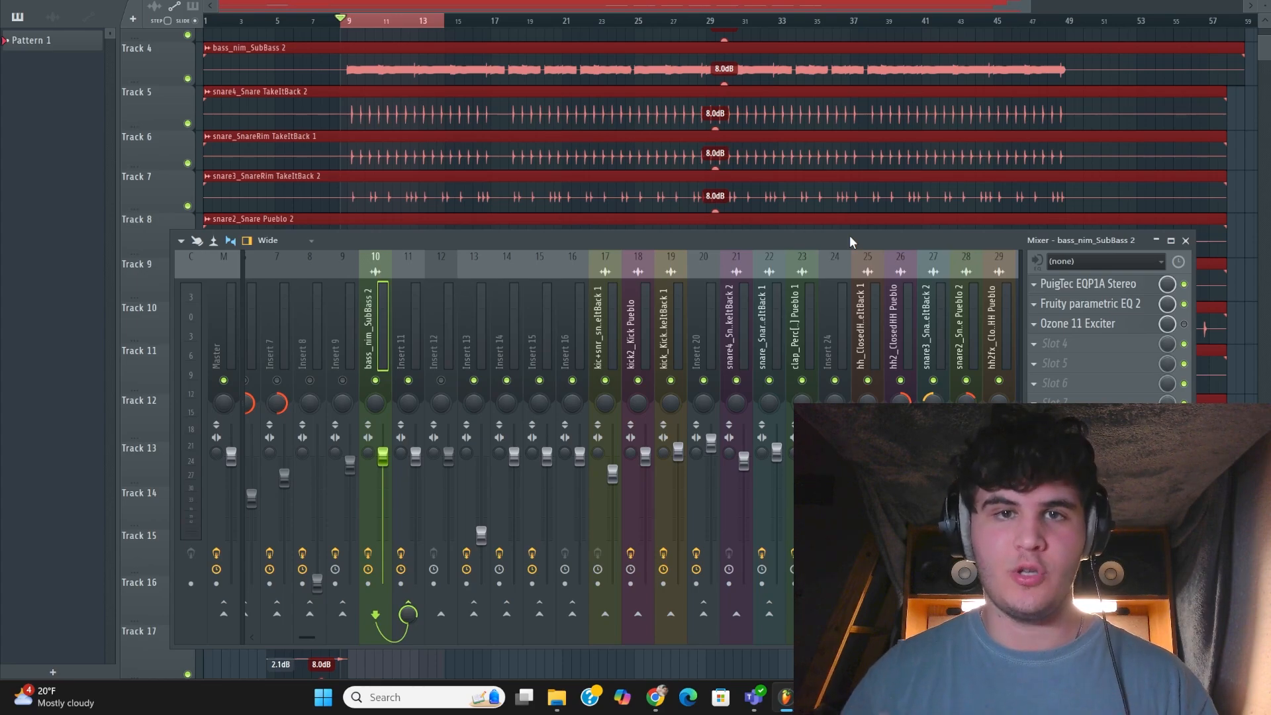
Audition the soloed kick_Kick TakeItBack 1 through its first Fruity parametric EQ 2, and add kick2_Kick Pueblo to play both kicks together
click(612, 331)
click(638, 336)
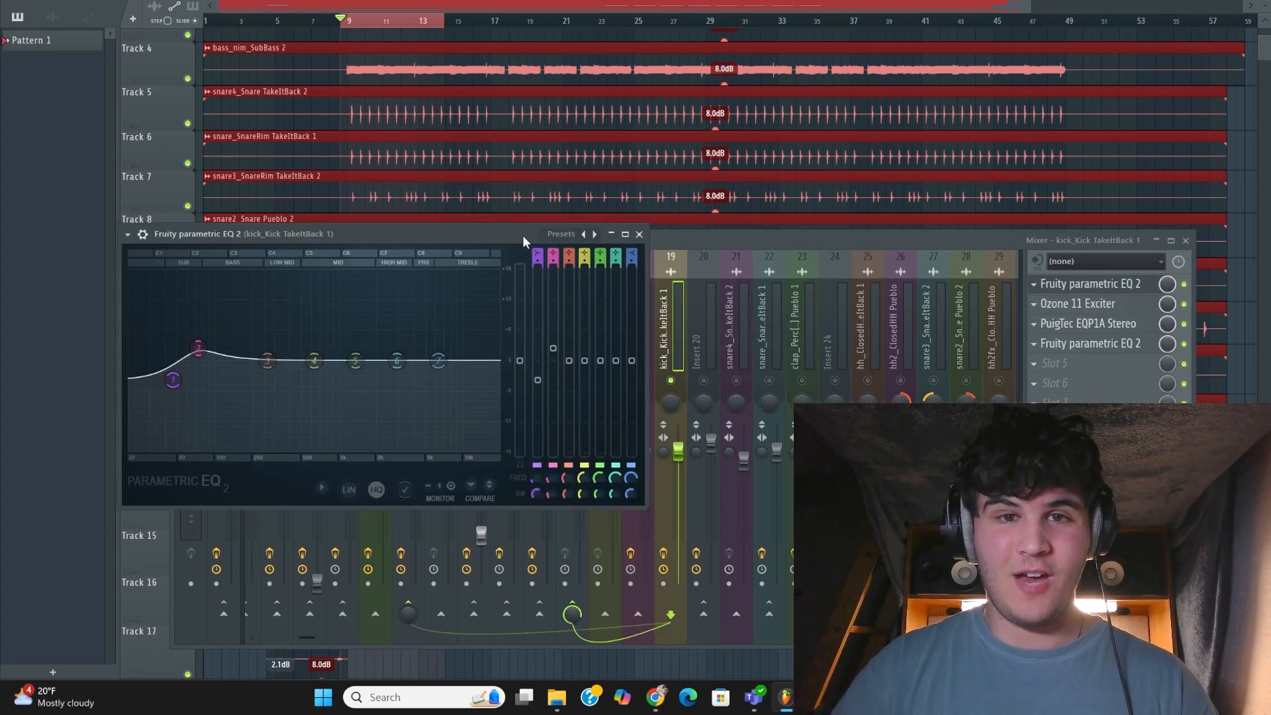
key(space)
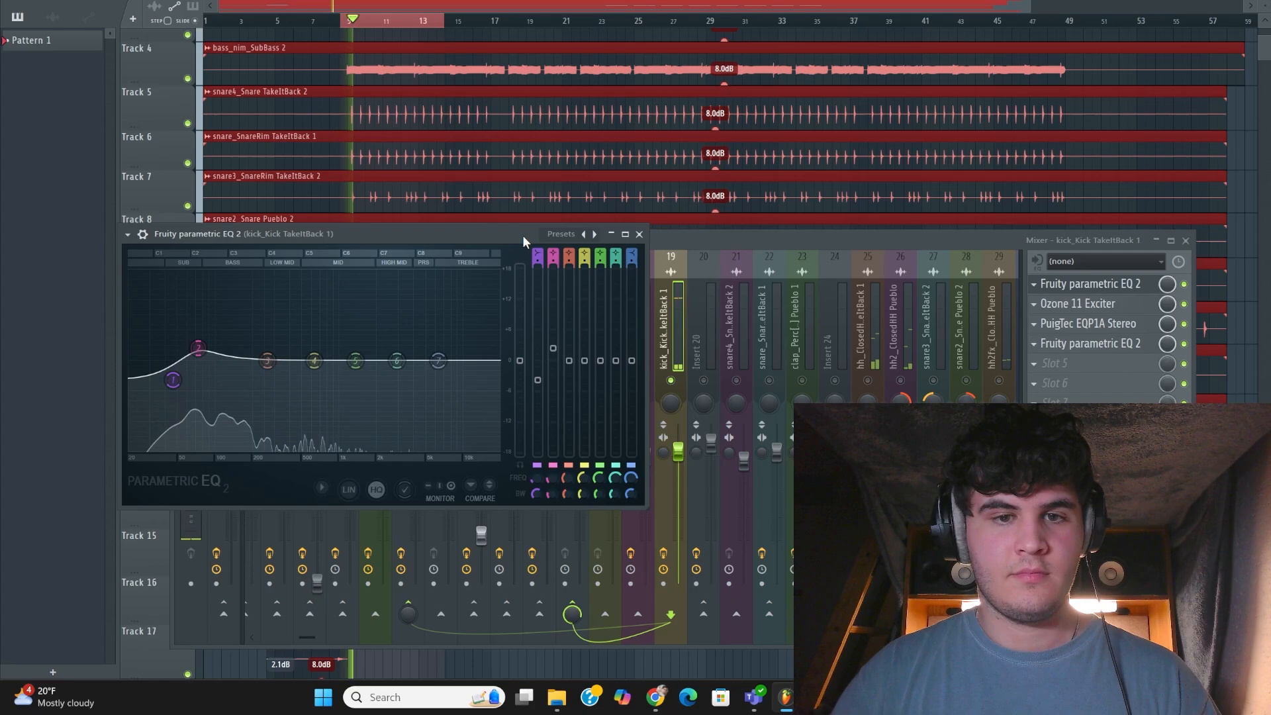
key(space)
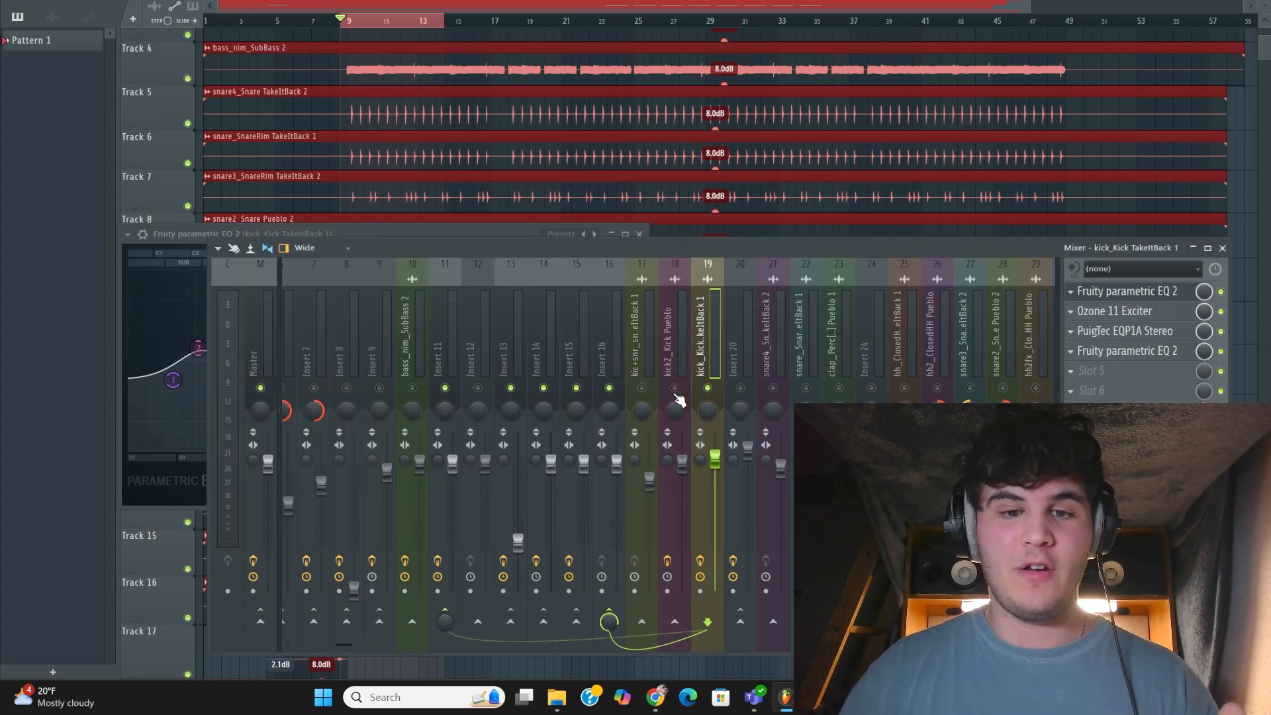
click(675, 389)
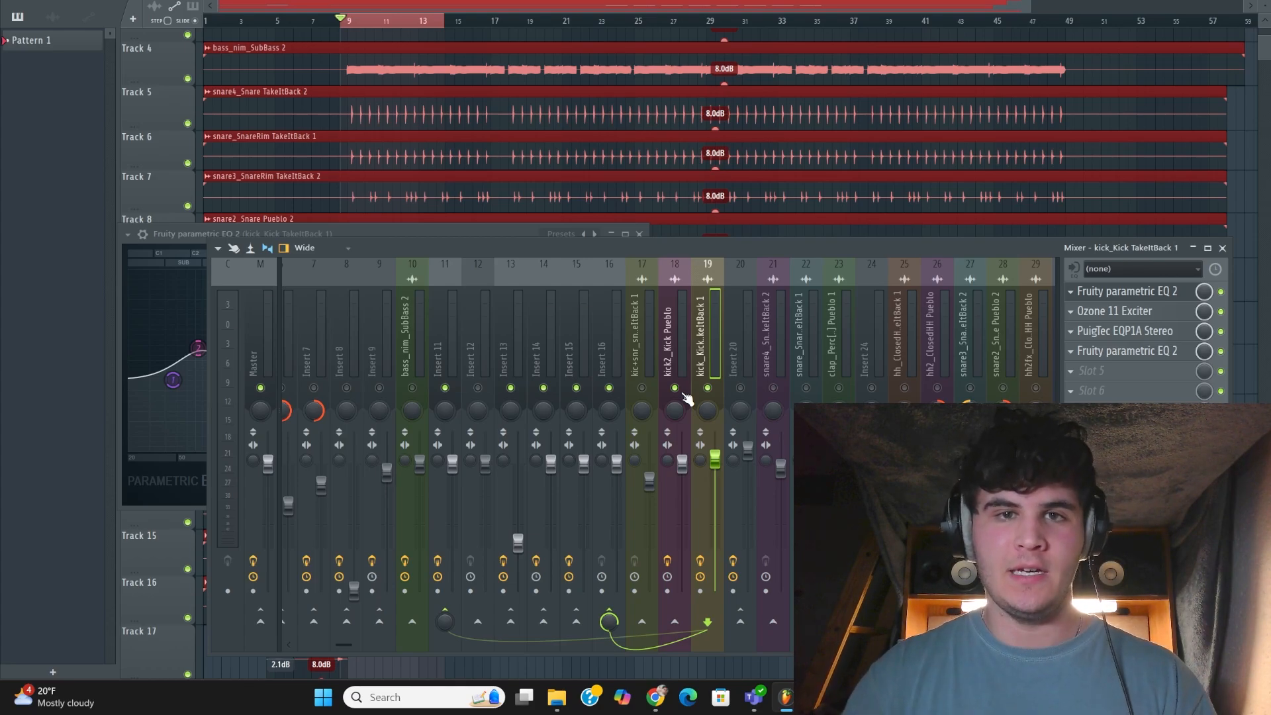
key(space)
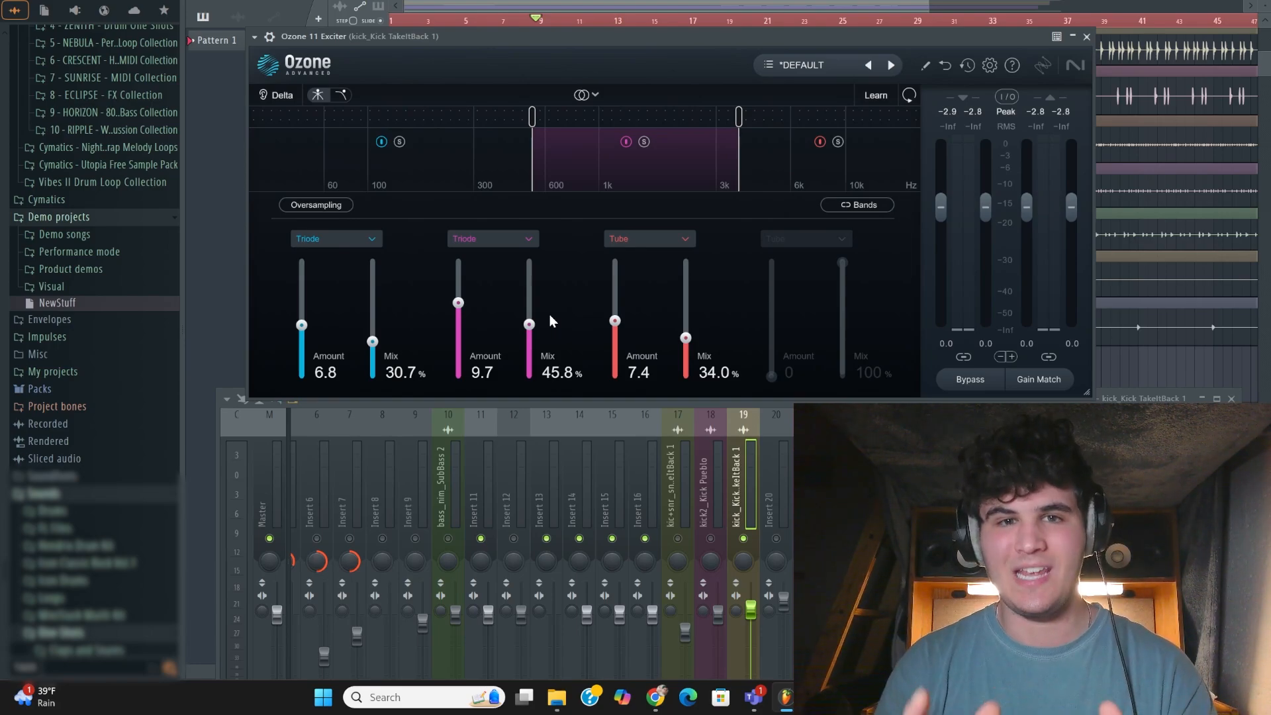
Play the song and lower the middle band's Mix to 0% in the Ozone 11 Exciter on kick_Kick TakeItBack 1 for comparison
key(space)
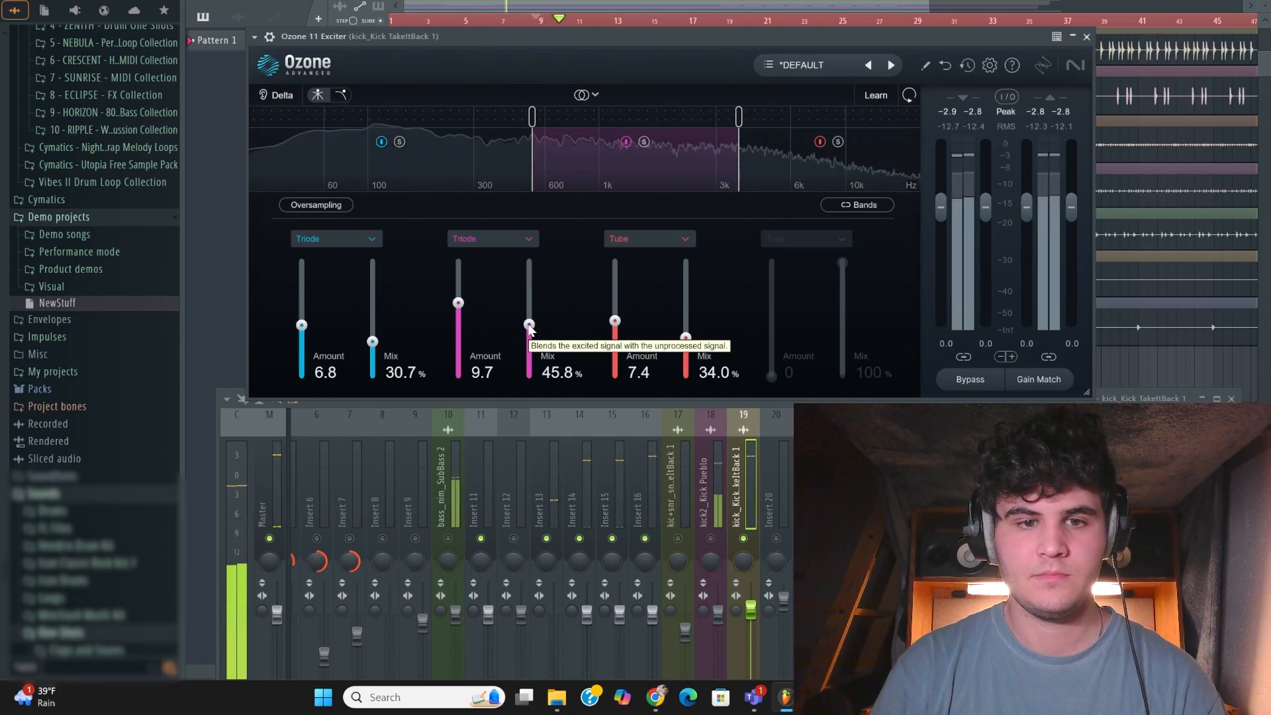
drag(529, 324, 533, 384)
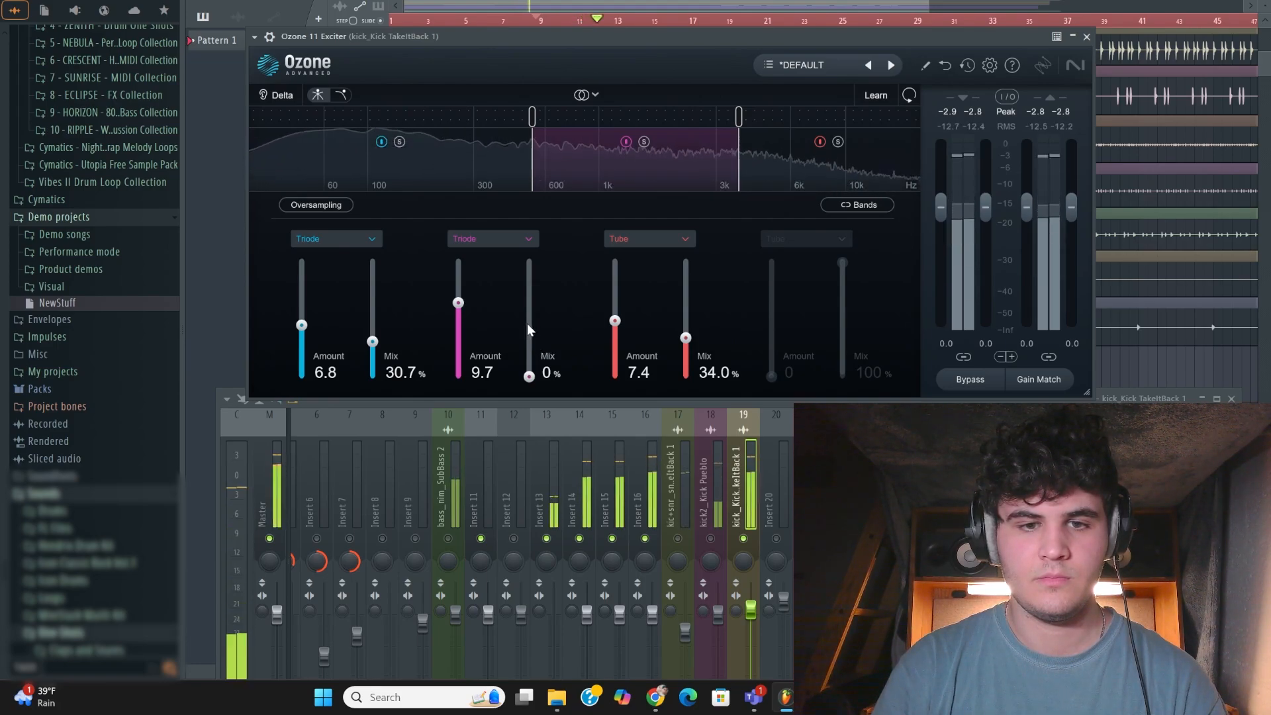
drag(527, 323, 529, 329)
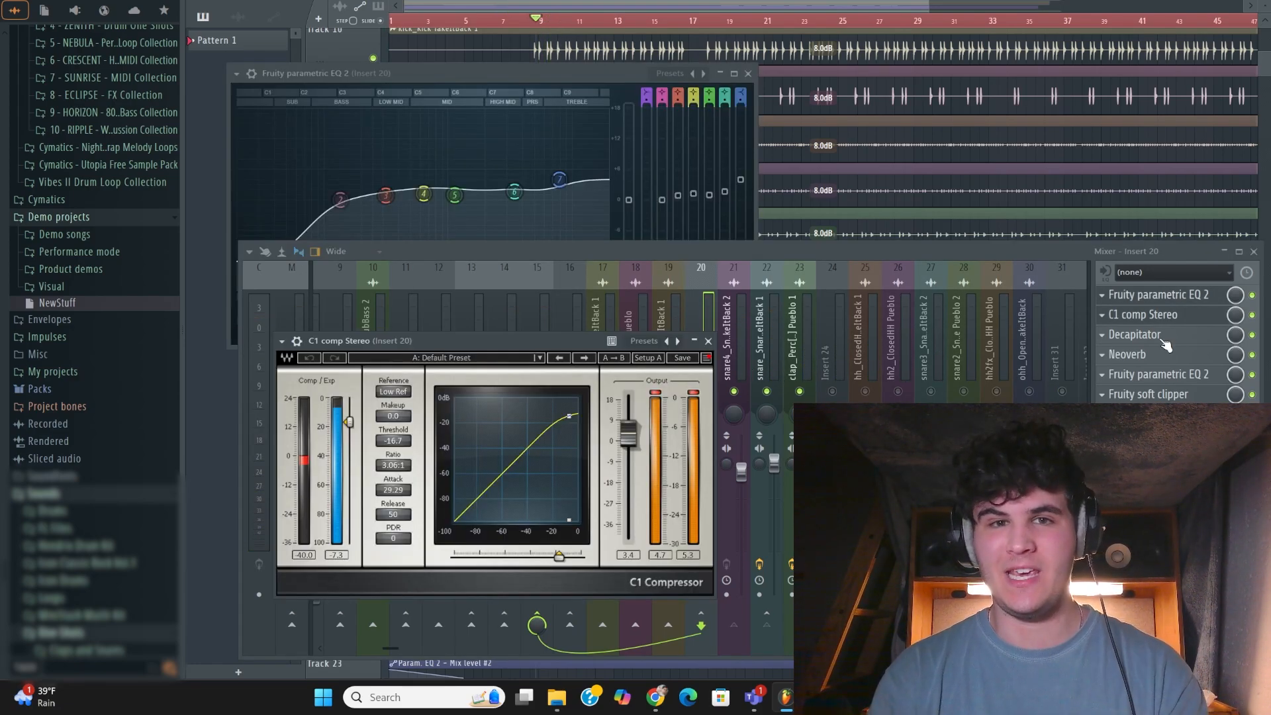
Inspect the Decapitator and Neoverb on Insert 20, and play the snares and clap through the bus to compare the effects
click(1162, 340)
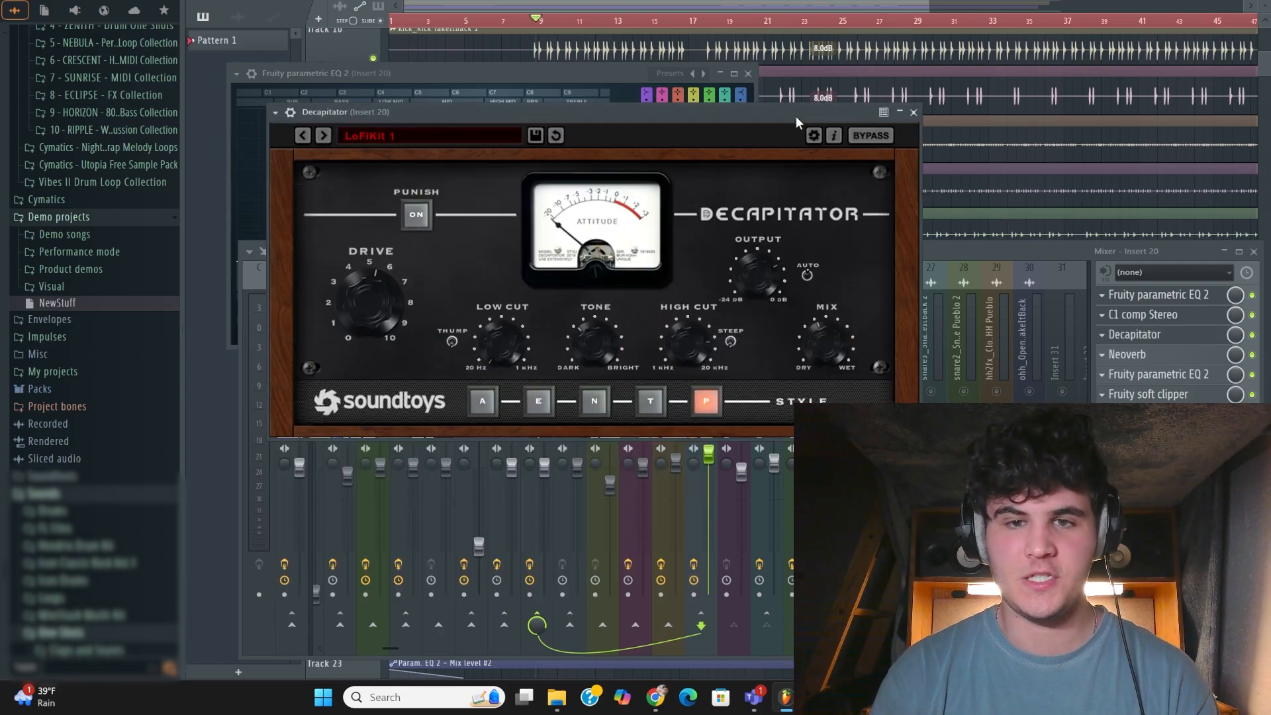
drag(796, 116, 851, 43)
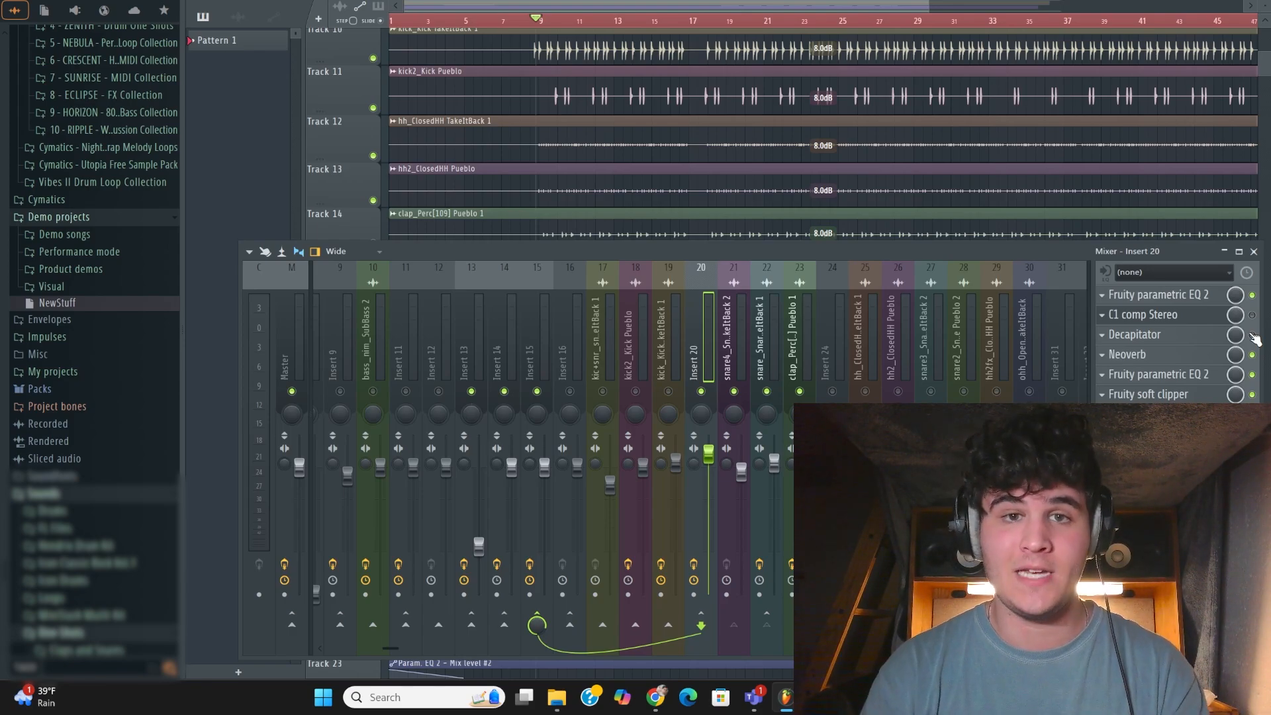
key(space)
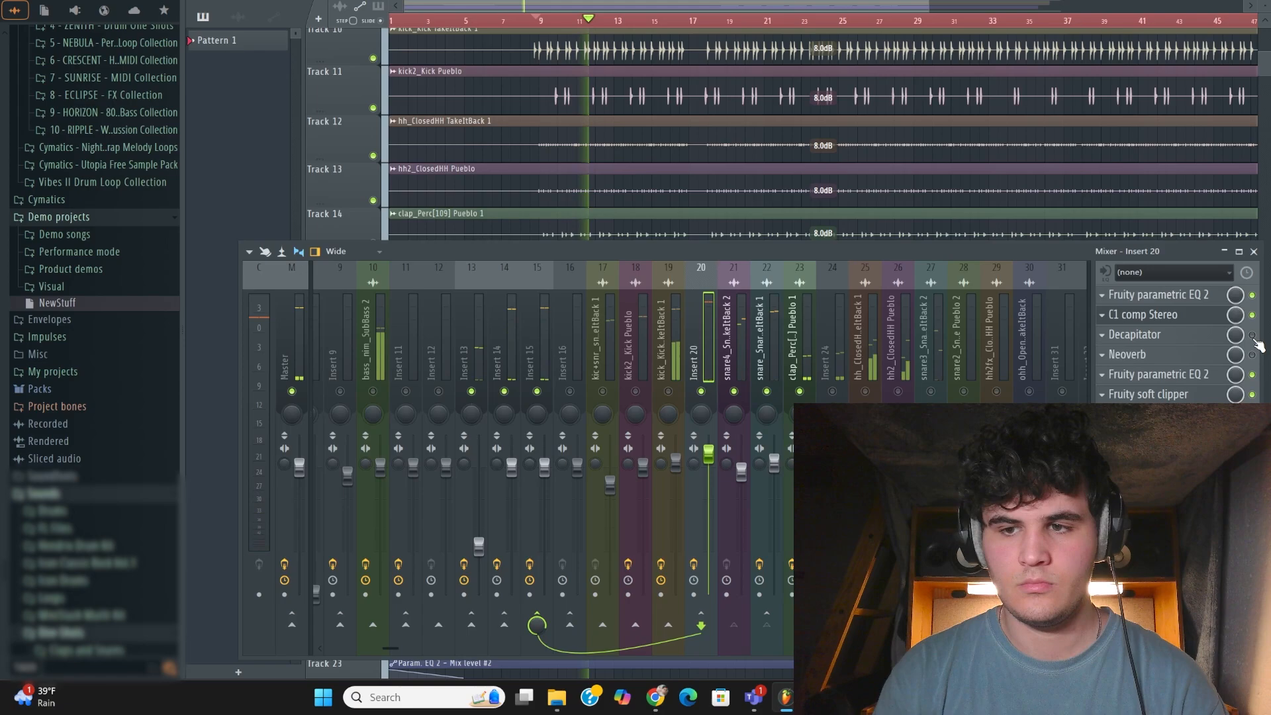
key(space)
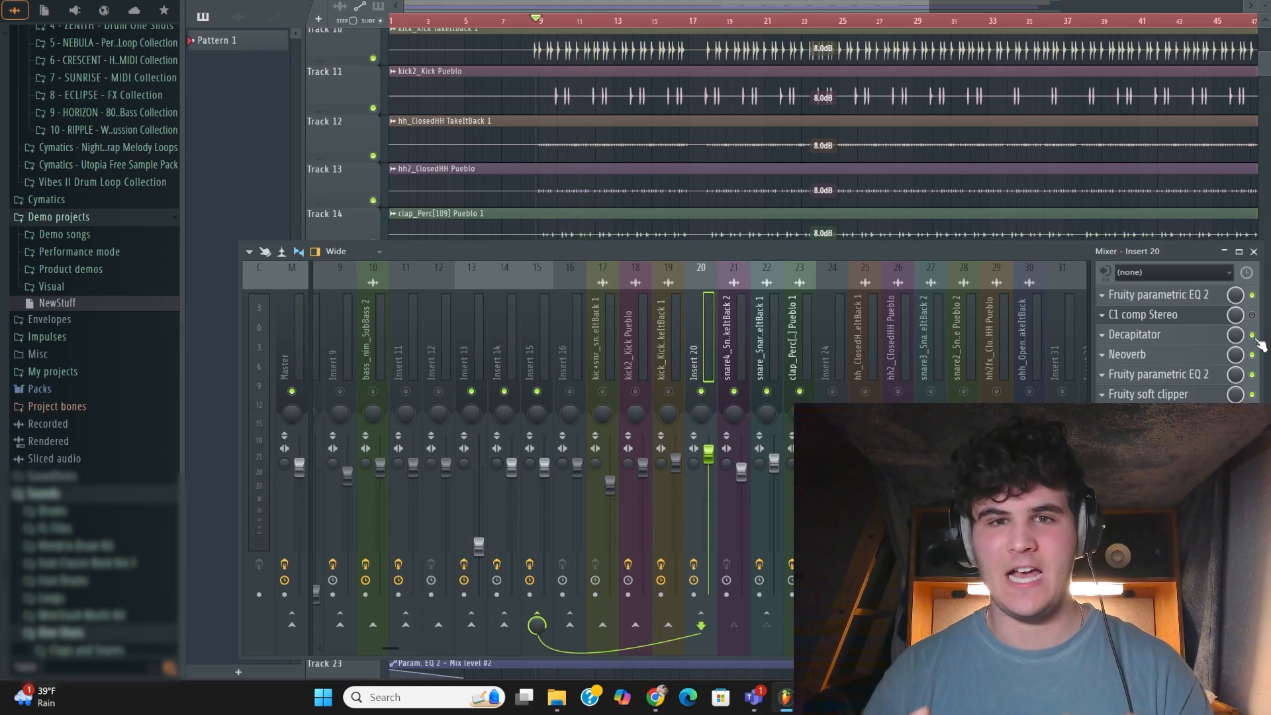
click(1160, 359)
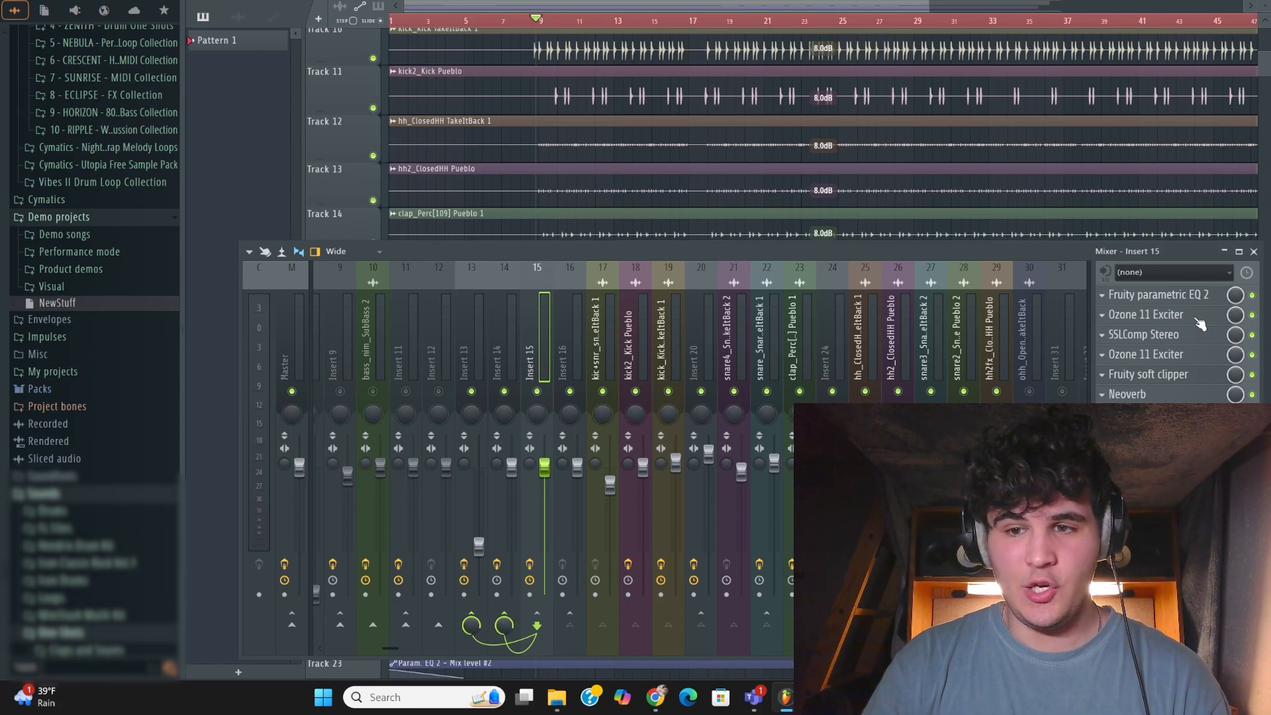
Examine SSLComp Stereo during playback and the Neoverb settings on Insert 15, closing each plugin window
click(1192, 339)
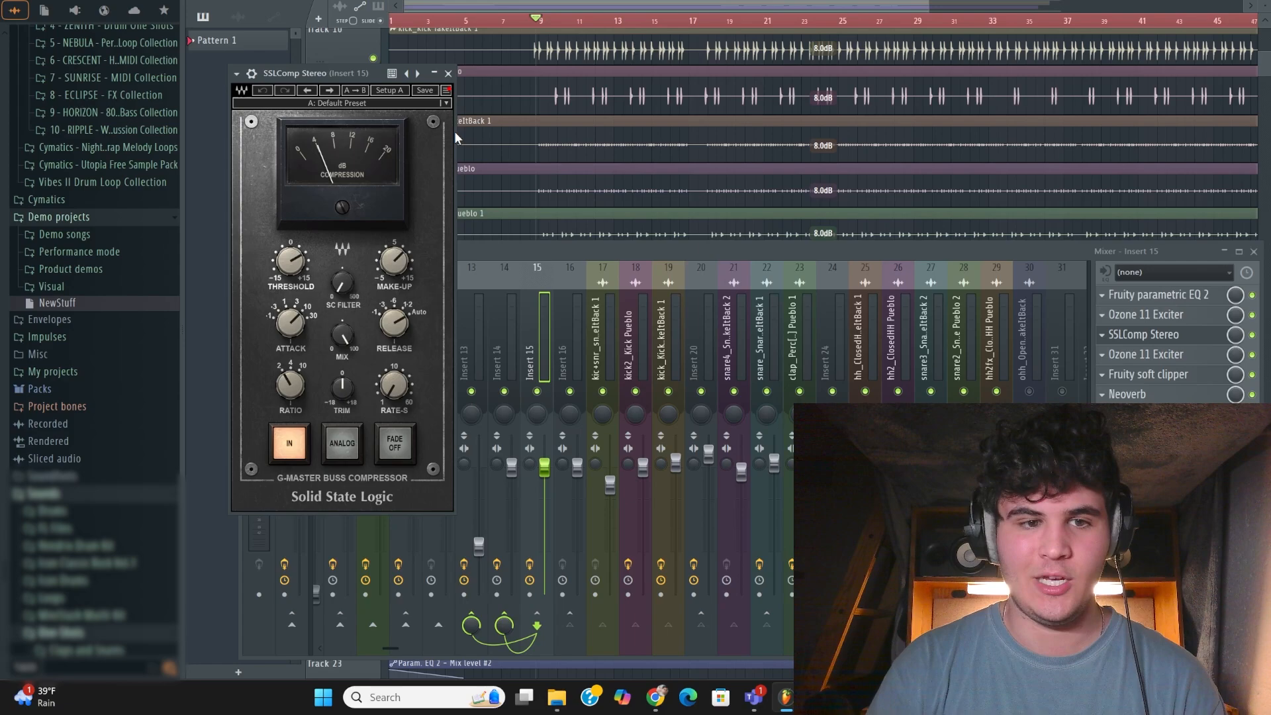
key(space)
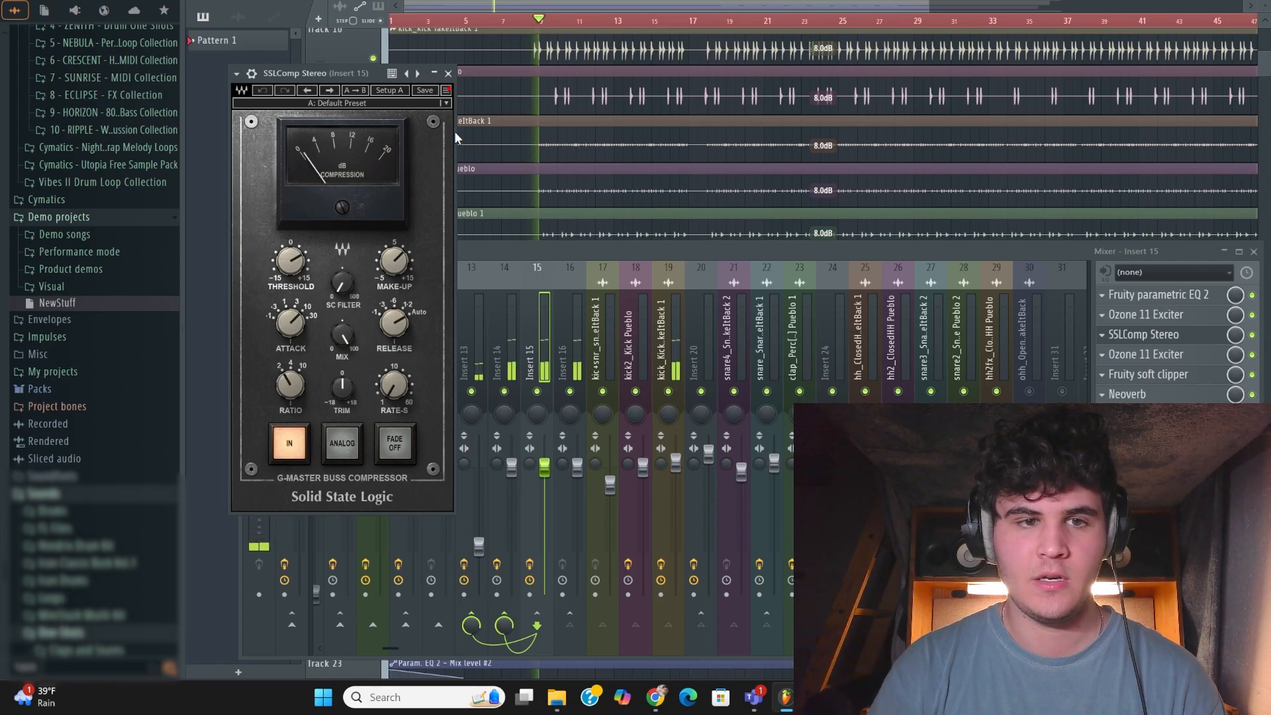
click(448, 74)
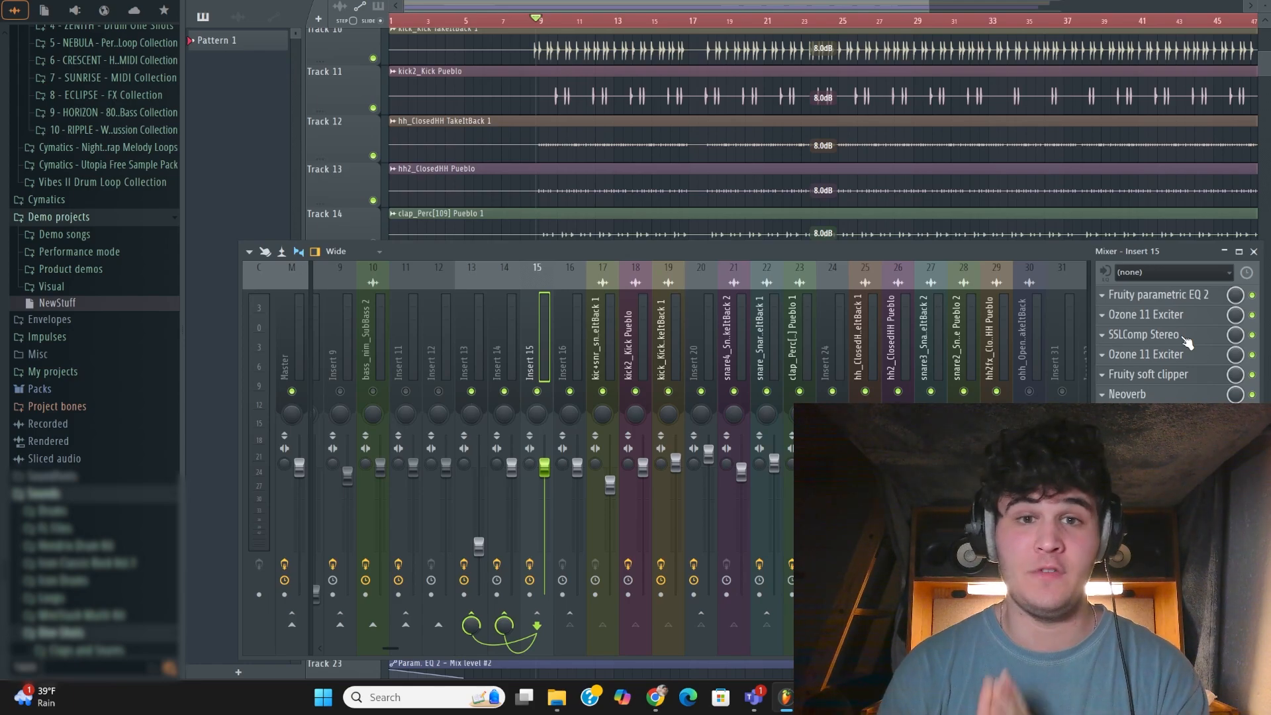
click(1169, 395)
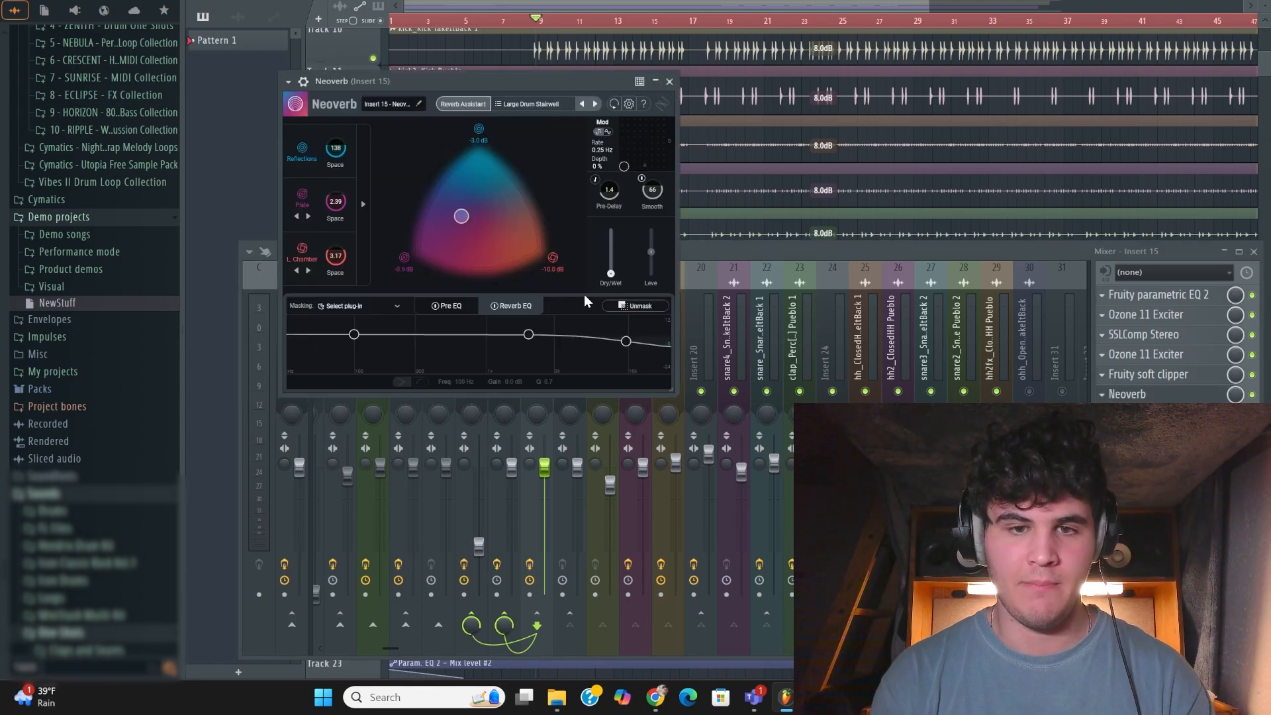
click(669, 81)
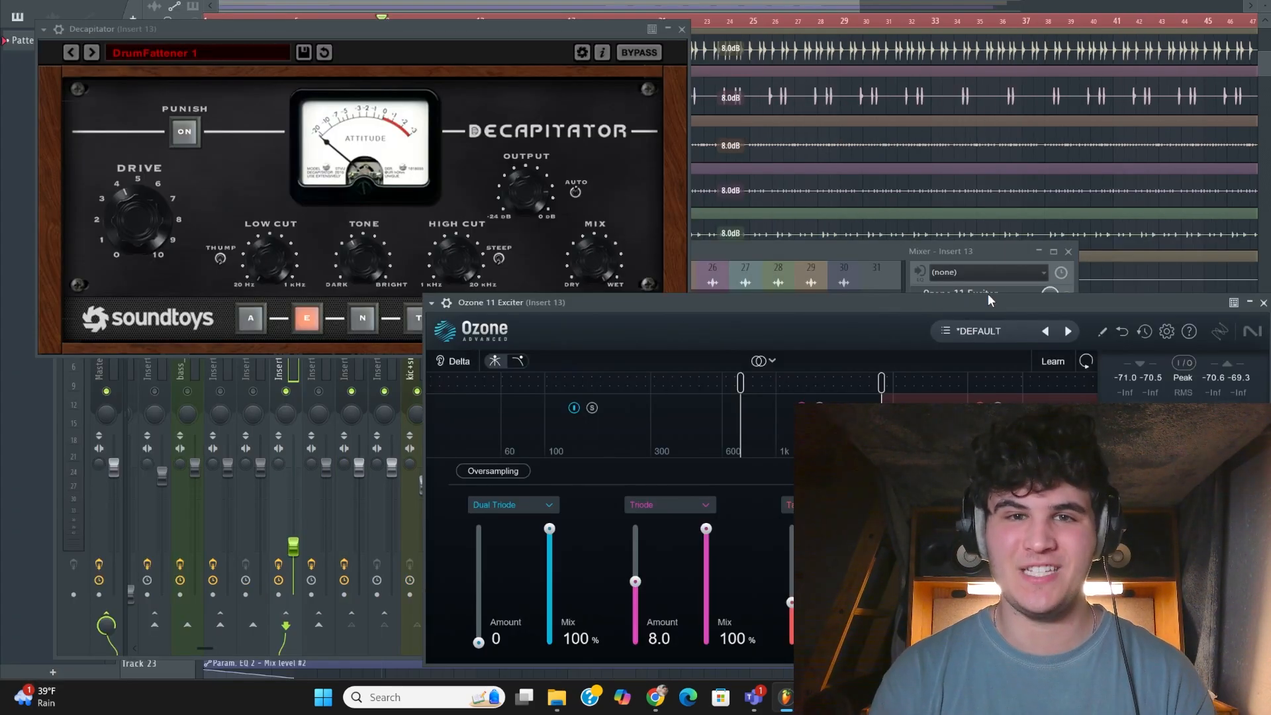
Audition the drum mix to judge the contribution of the processed Insert 13 bus
key(space)
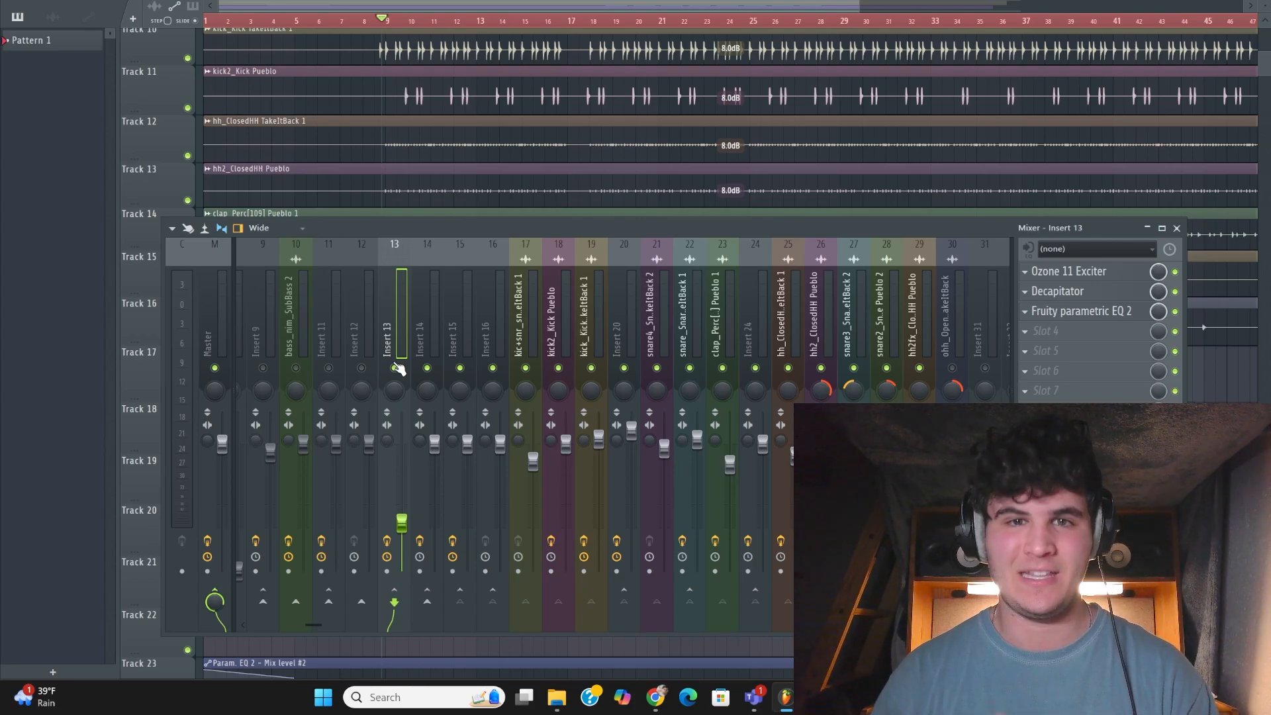
key(space)
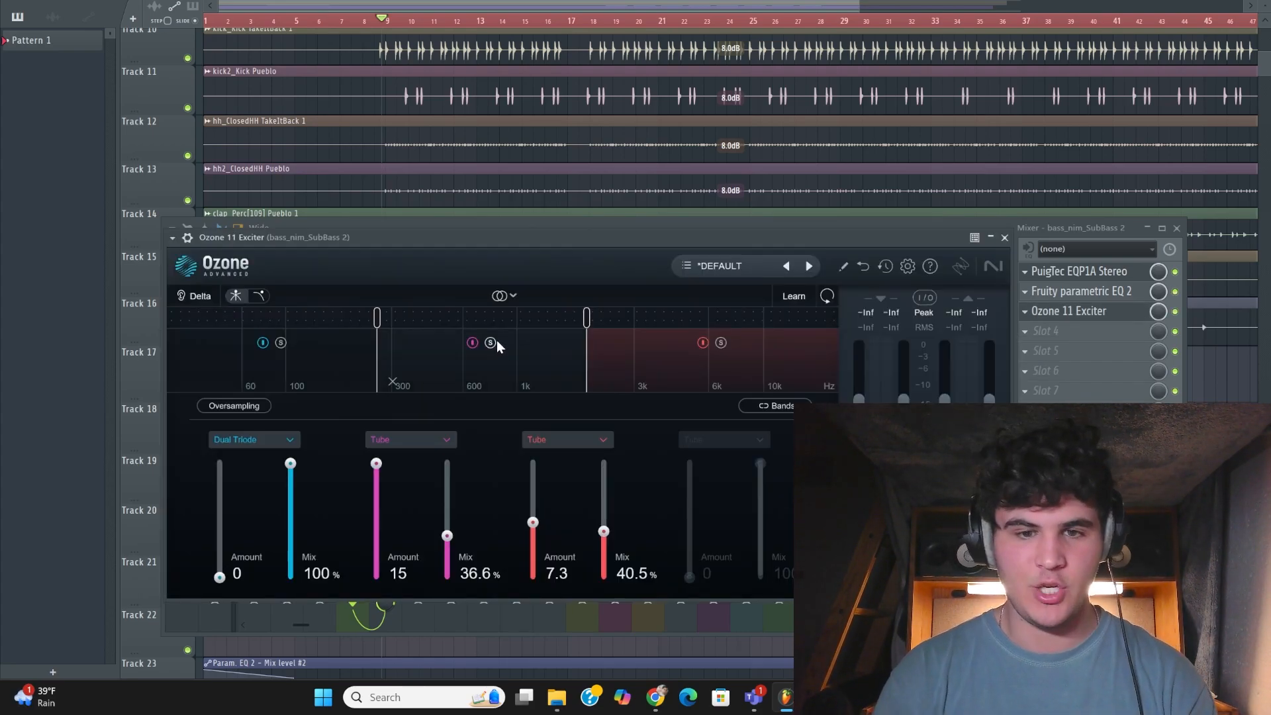
Compare bass_nim_SubBass 2 with its Ozone 11 Exciter bypassed and active during playback, leaving the exciter enabled
click(1005, 238)
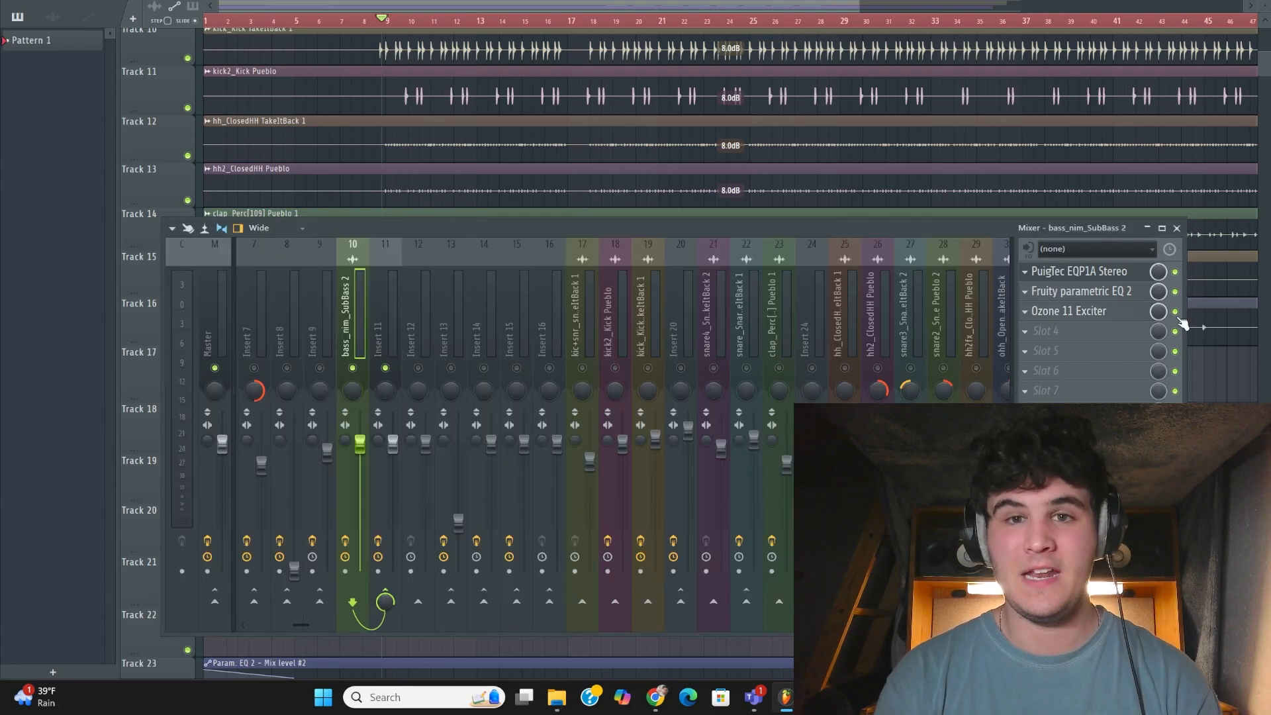
click(1175, 311)
key(space)
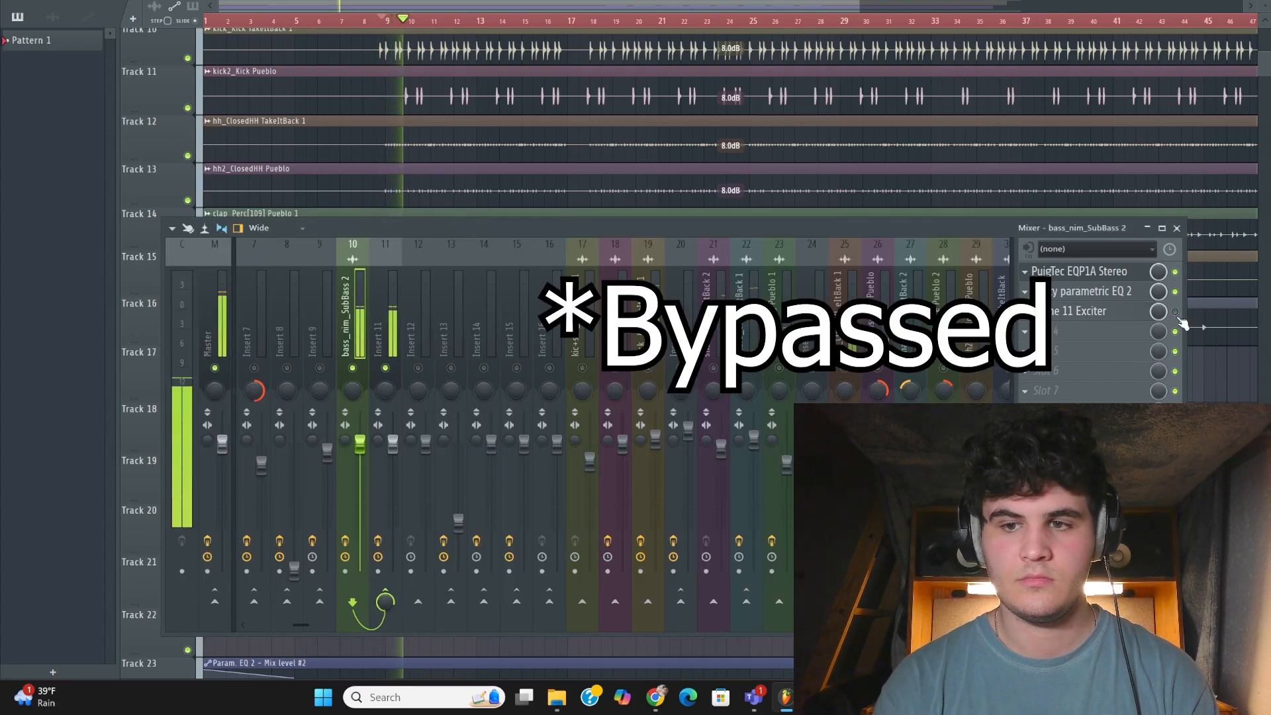
click(1176, 312)
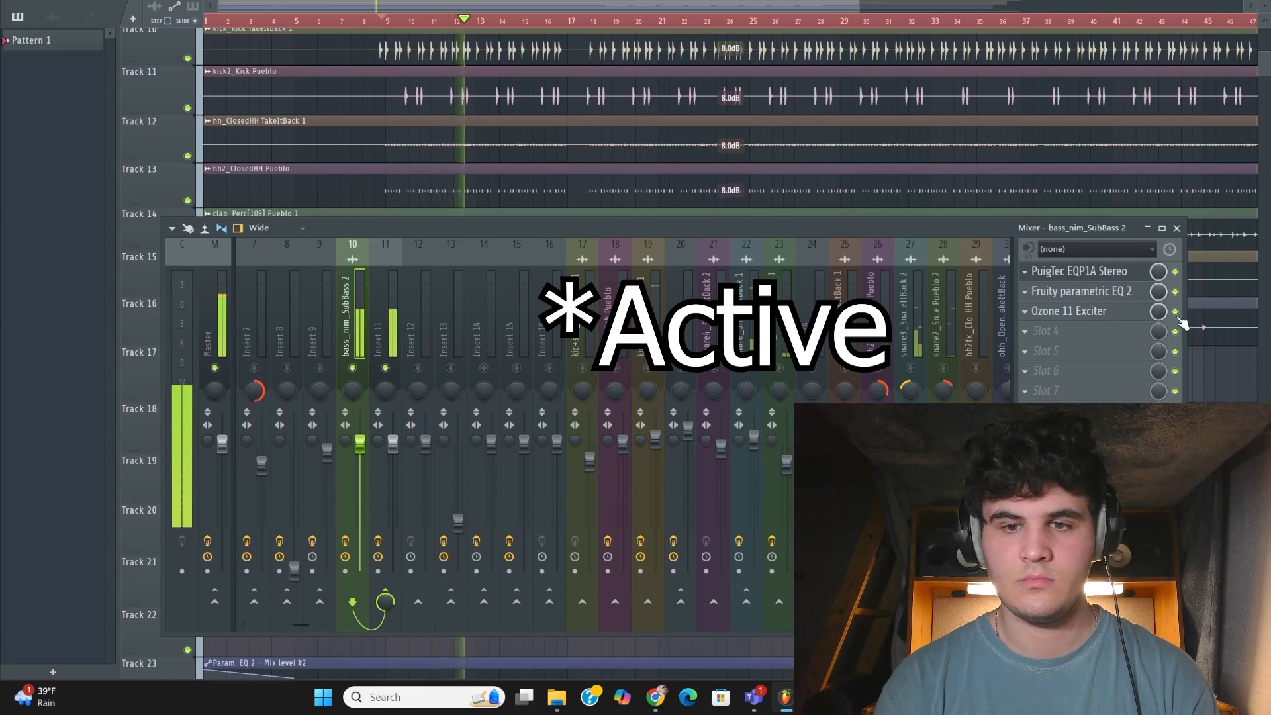
click(1175, 311)
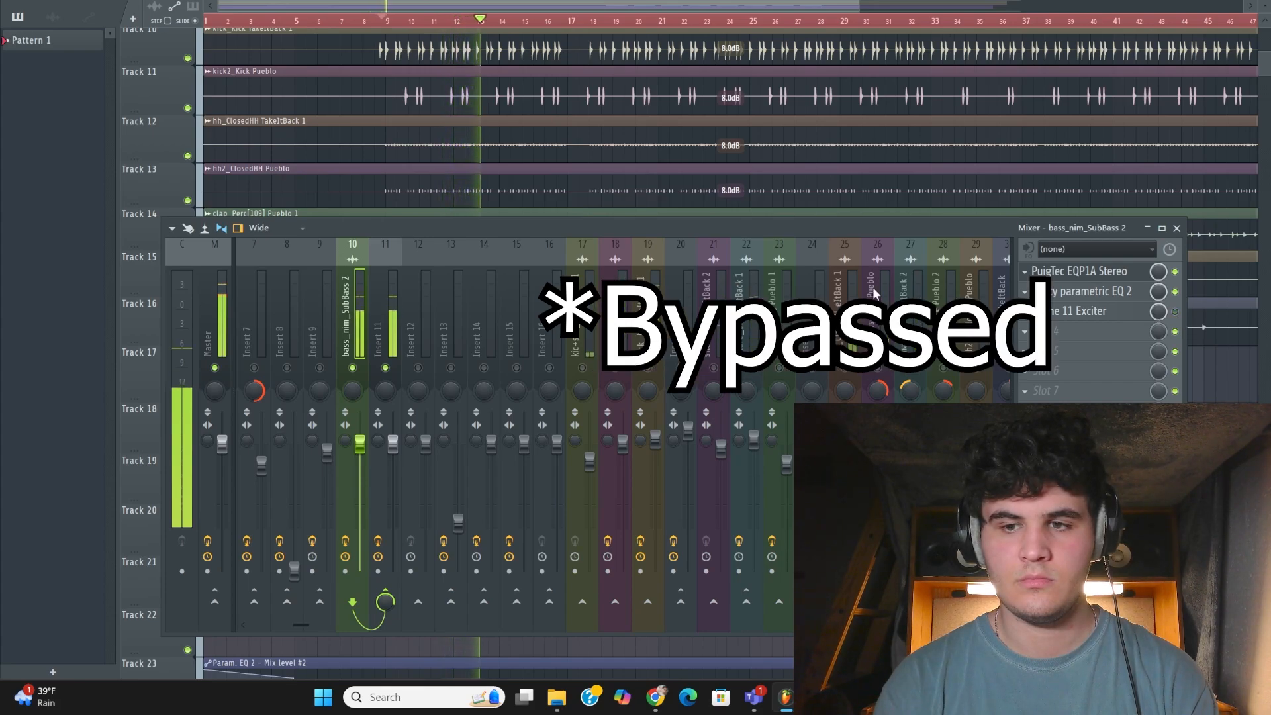
click(1175, 311)
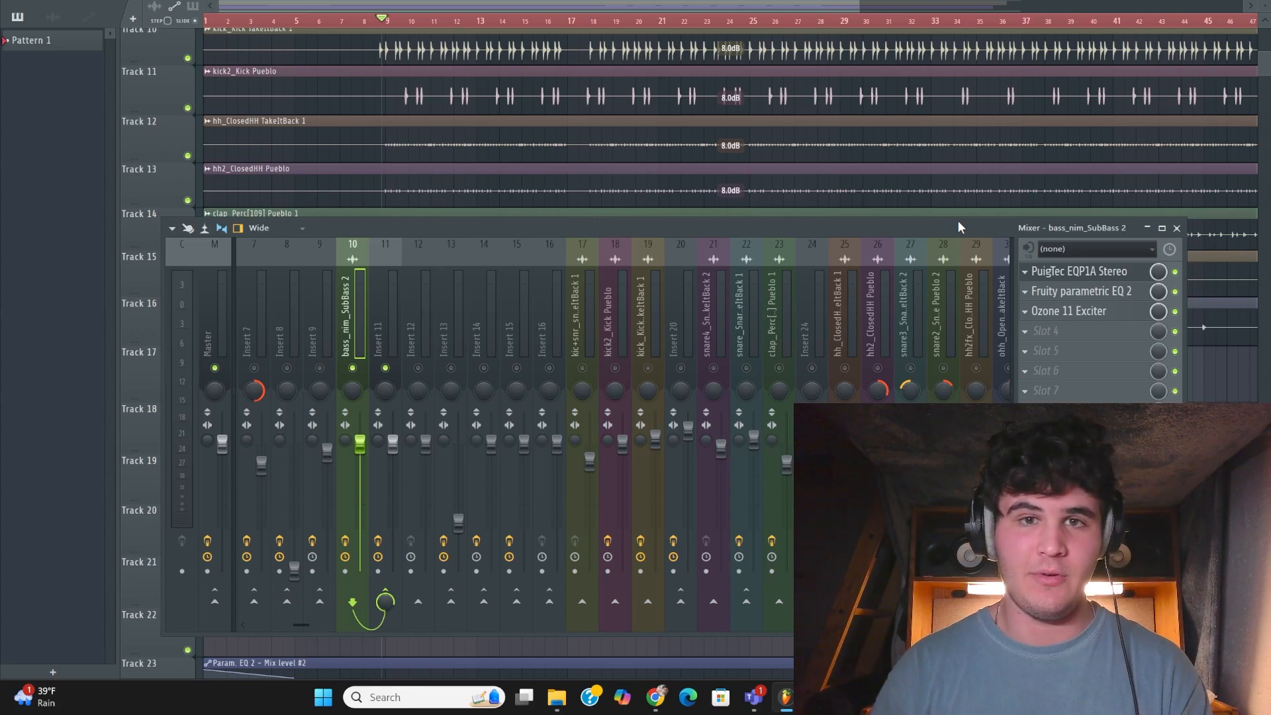
Sidechain the kick_Kick TakeItBack 1 track to Insert 11, the bass bus holding the two Fruity Limiters
click(378, 322)
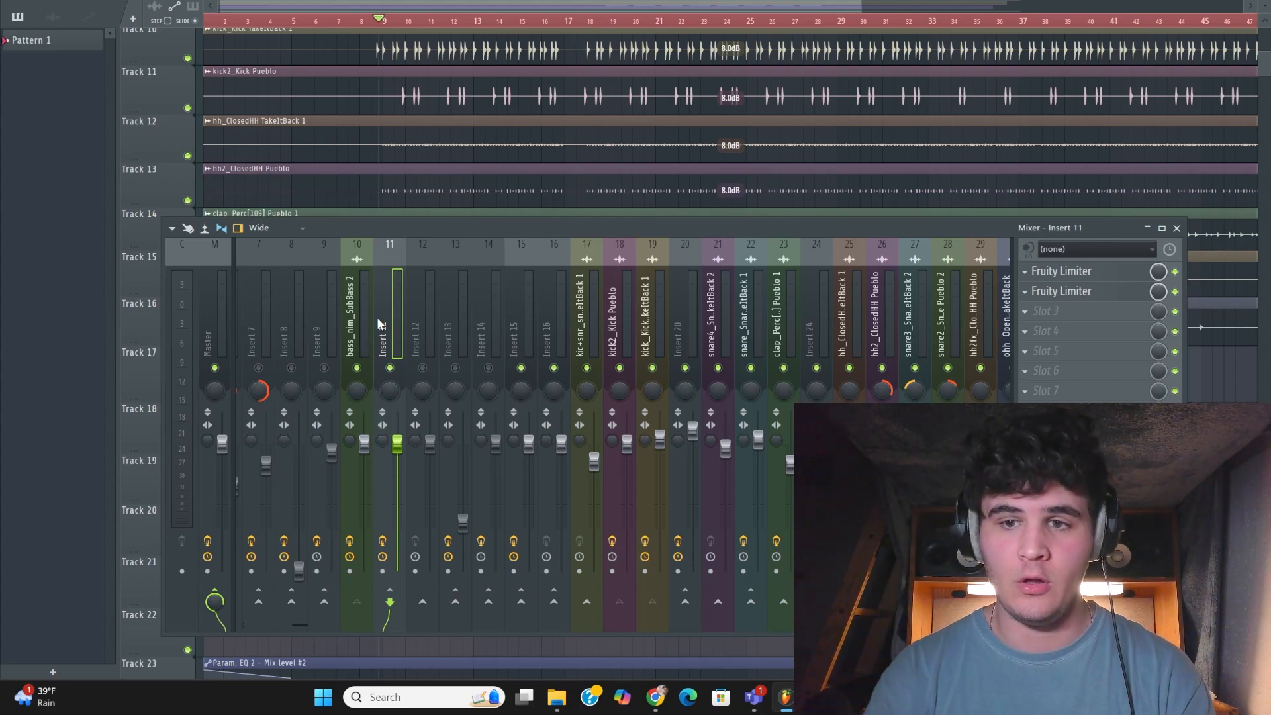
click(649, 312)
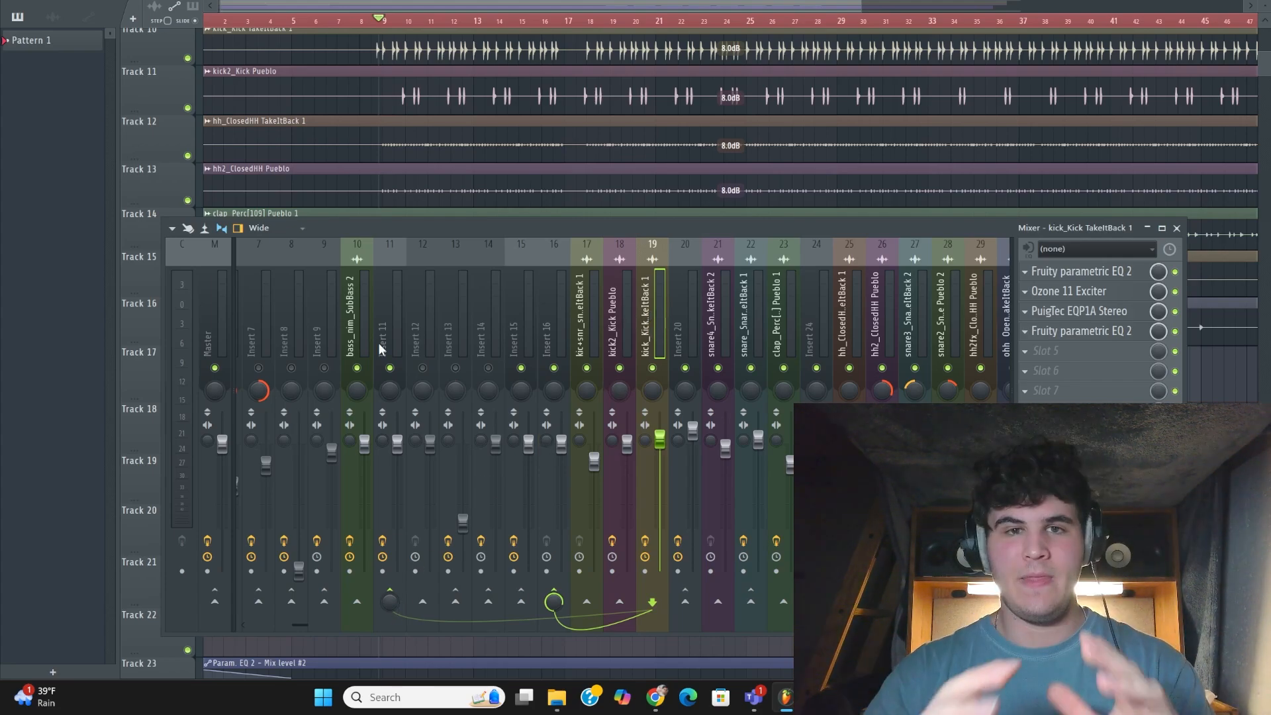
right_click(391, 595)
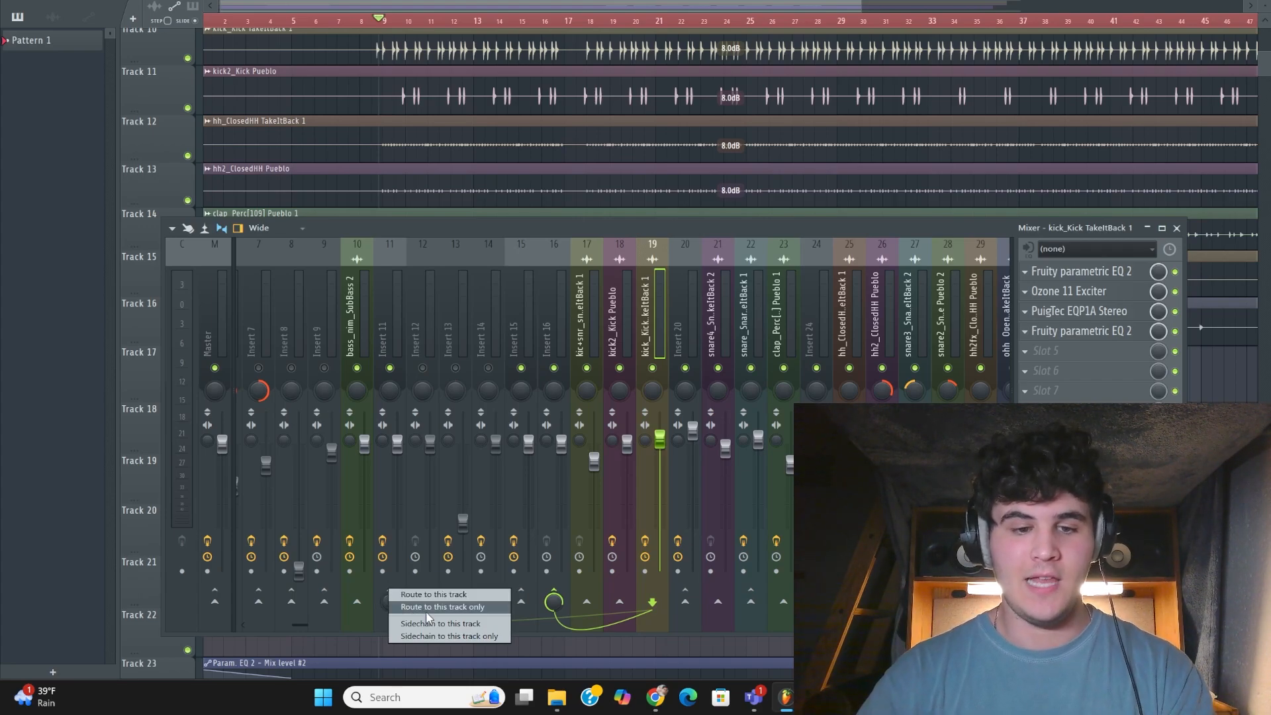
click(436, 627)
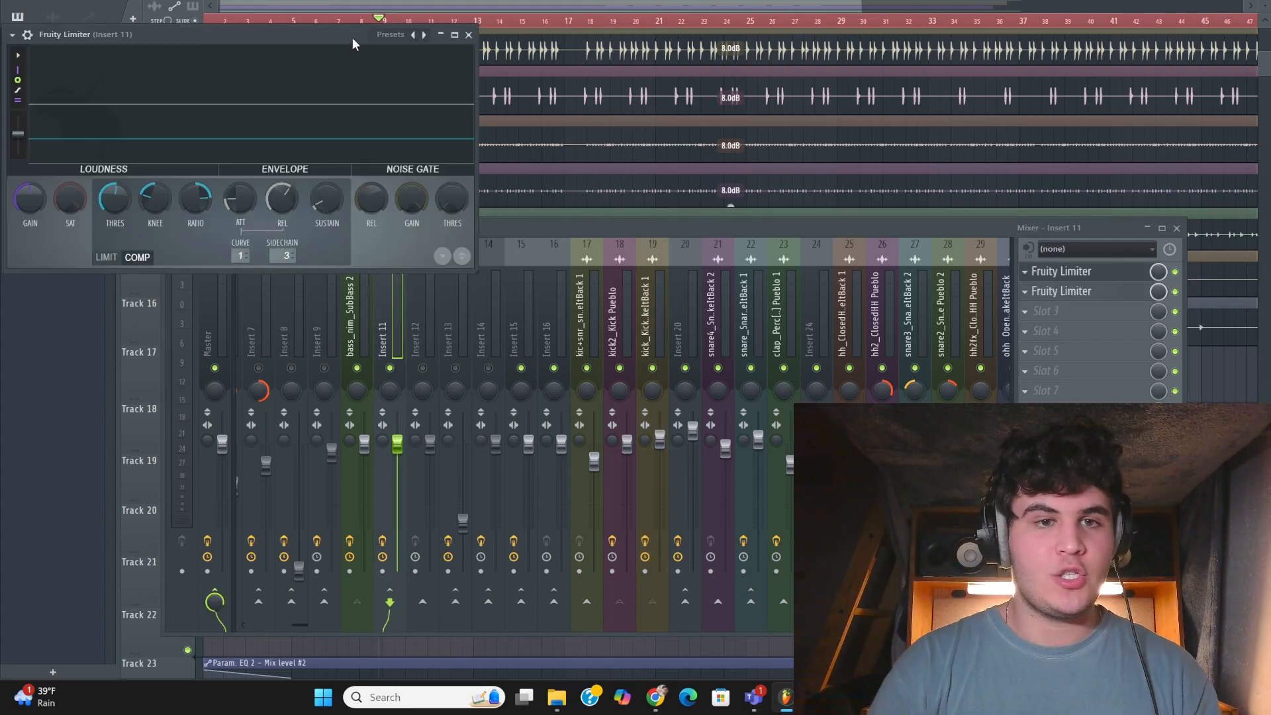
Move a Fruity Limiter window of Insert 11 clear of the mixer's effect slots and set its sidechain source to 3
drag(352, 37, 600, 62)
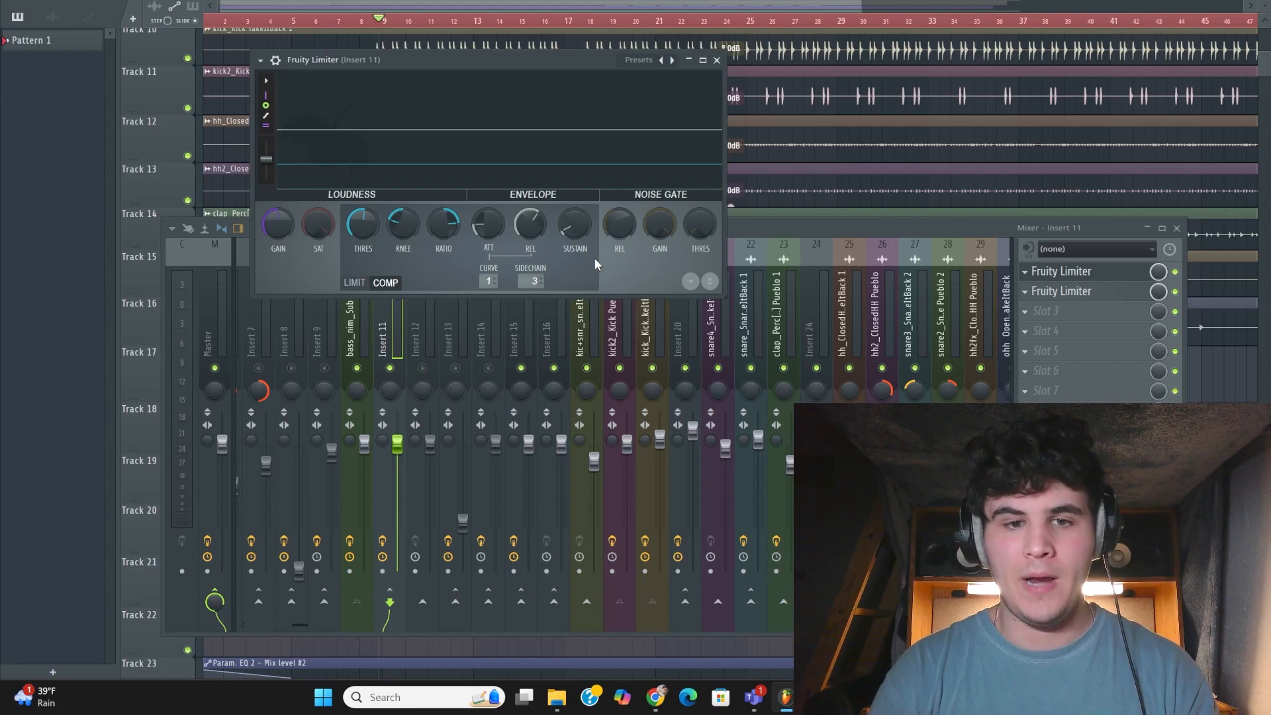
click(535, 281)
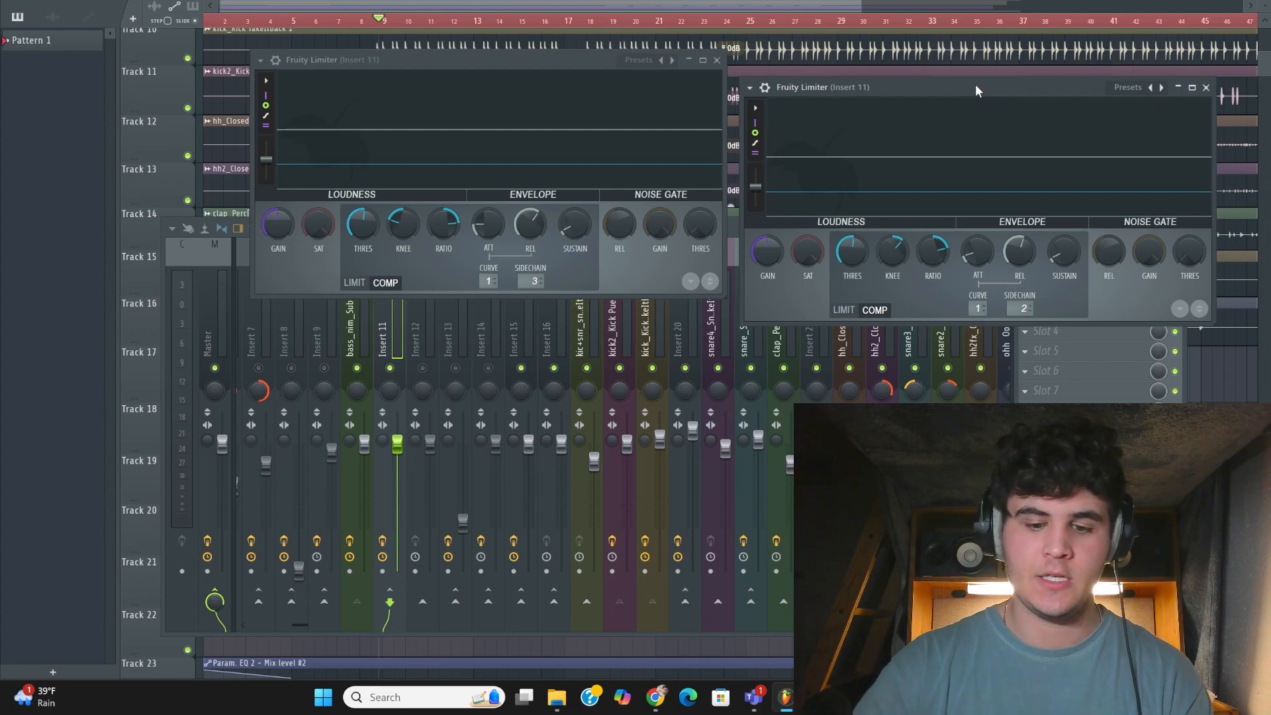
Play the song while watching both Fruity Limiters on Insert 11 to check how the kicks duck the bass
key(space)
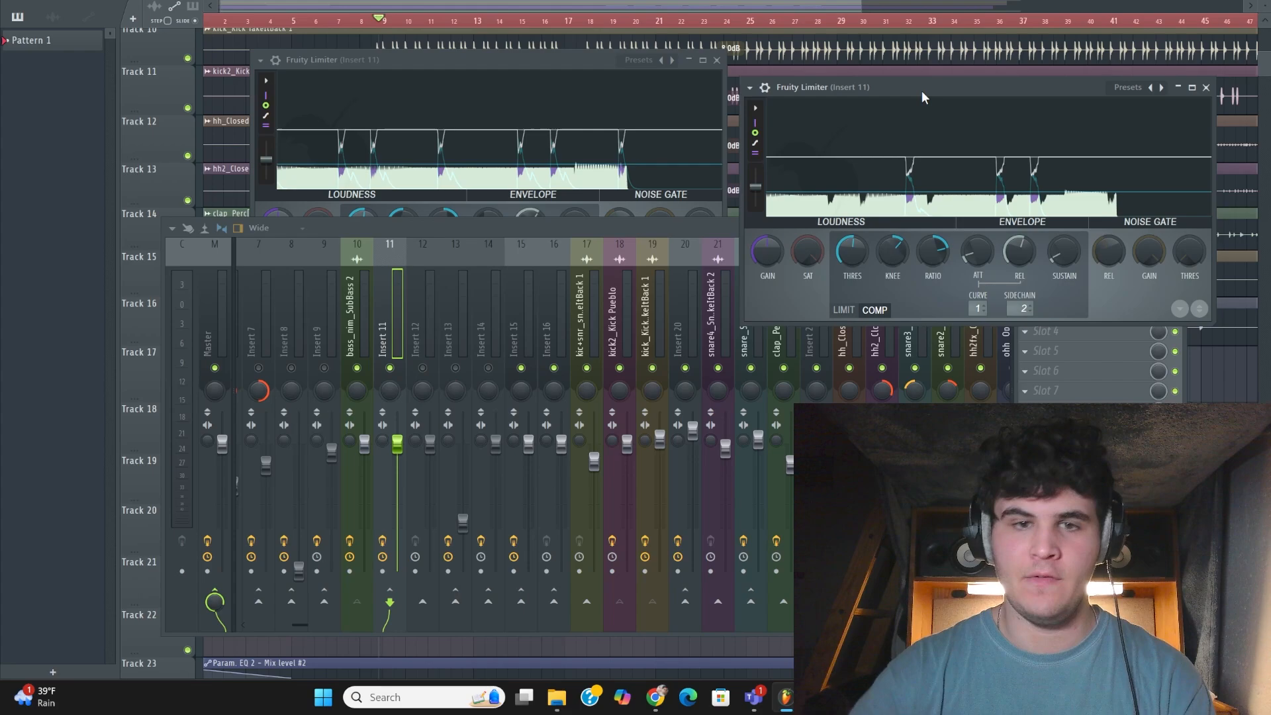
key(space)
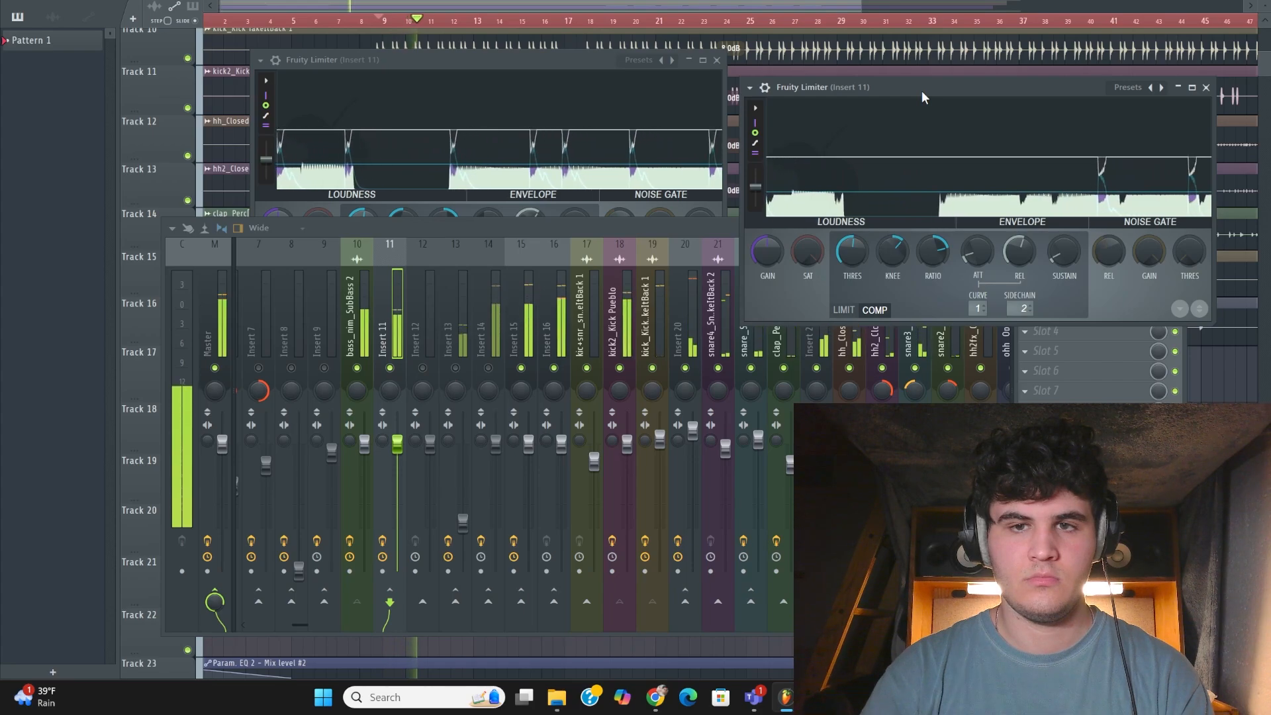
Stop playback and review the mixer routing of the keys_nim_Synth Lead and sample_send tracks
key(space)
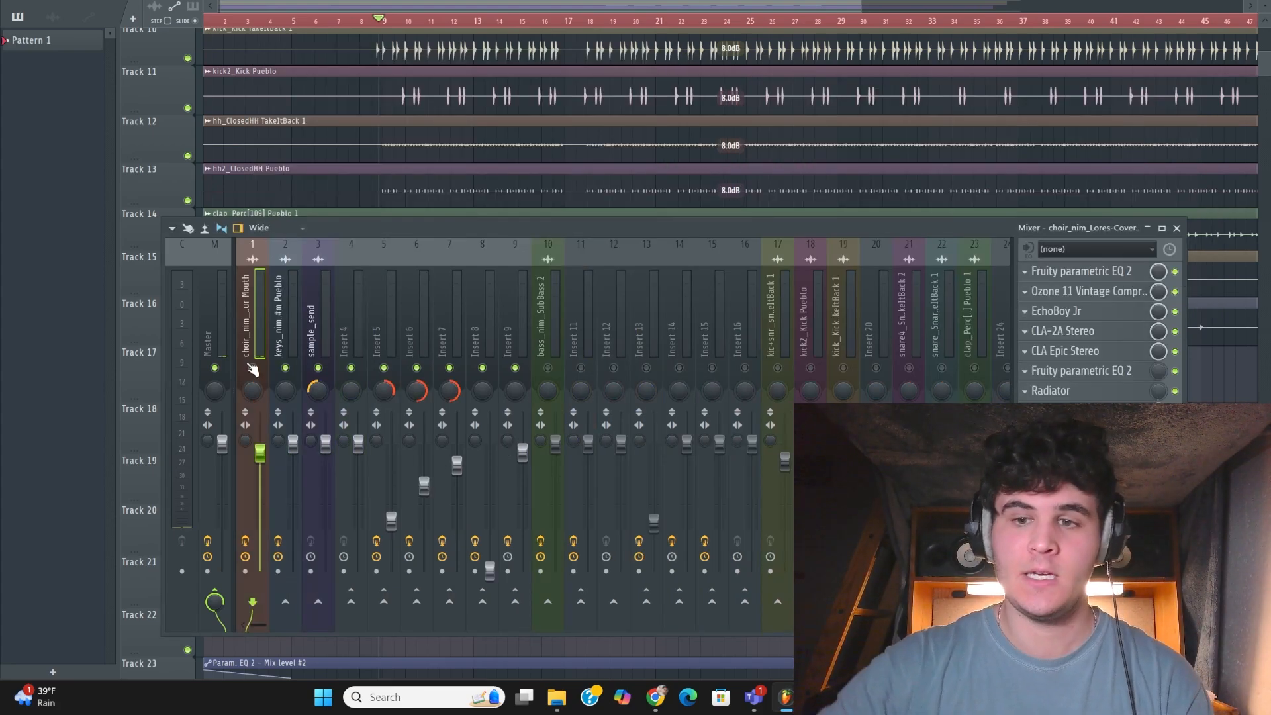
click(284, 347)
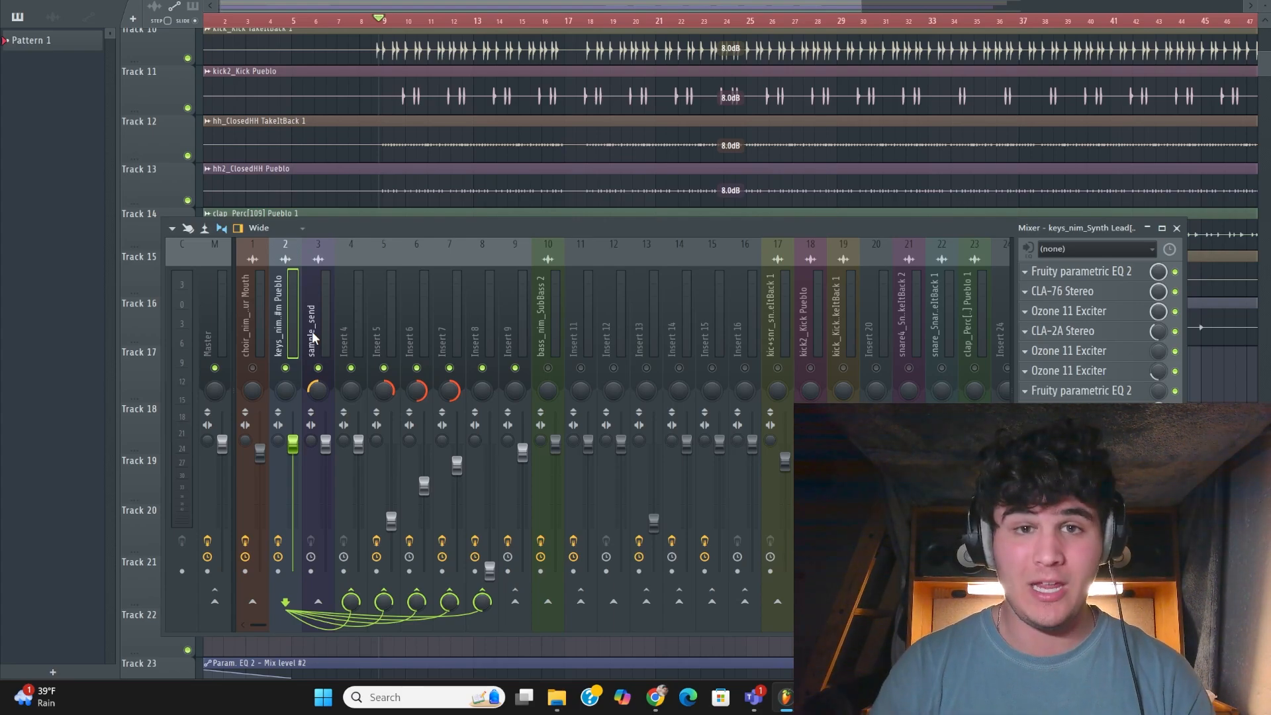
click(312, 335)
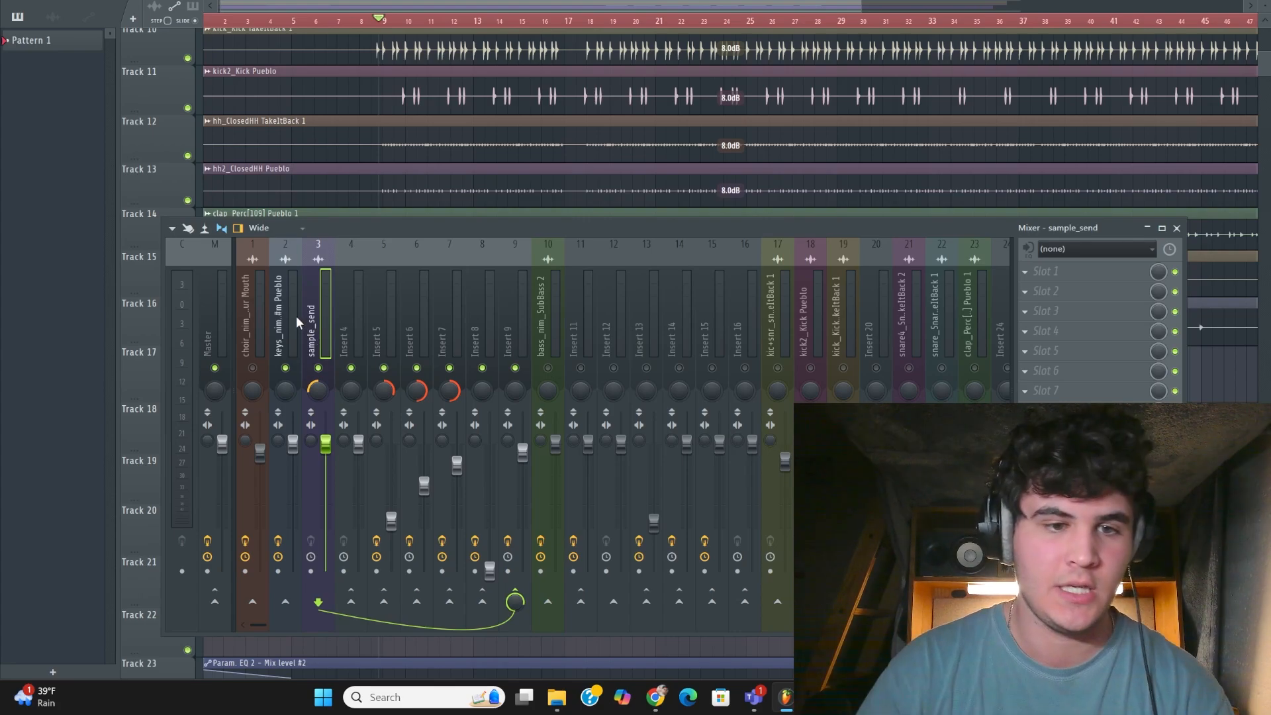
double_click(296, 323)
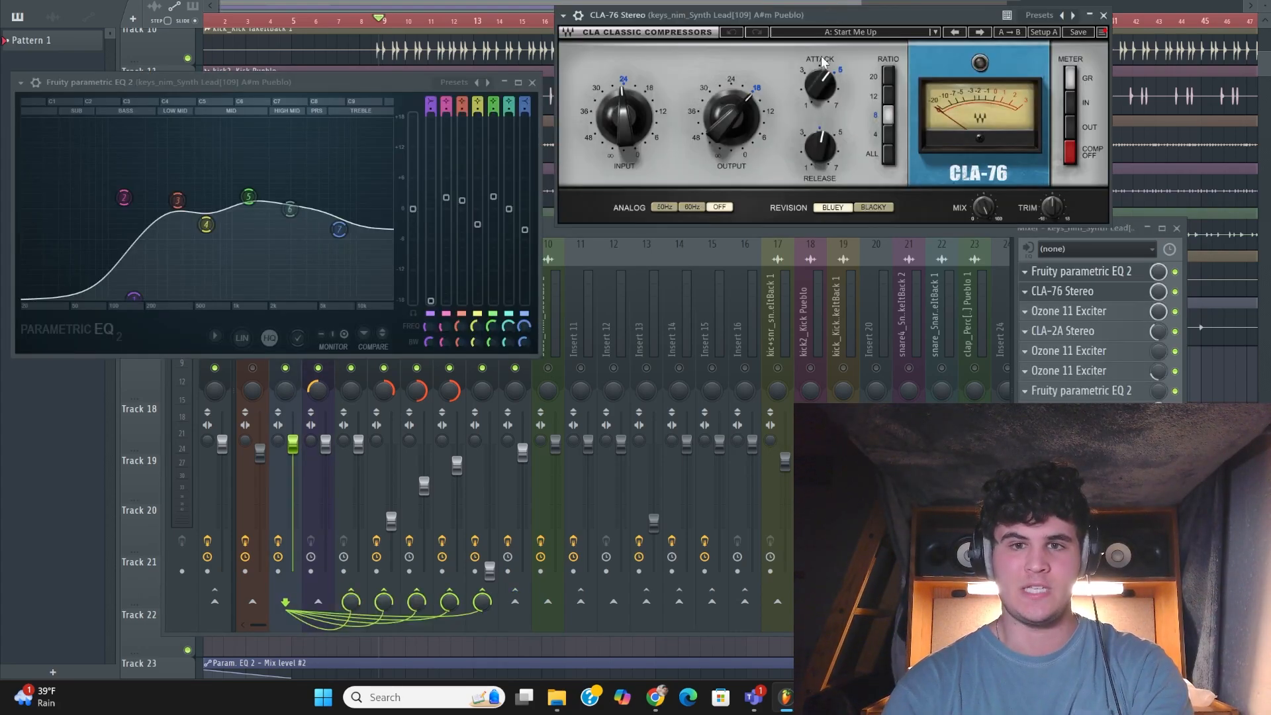
Examine the CLA-76 attack setting on keys_nim_Synth Lead and play the song to hear the compression
mouse_move(821, 90)
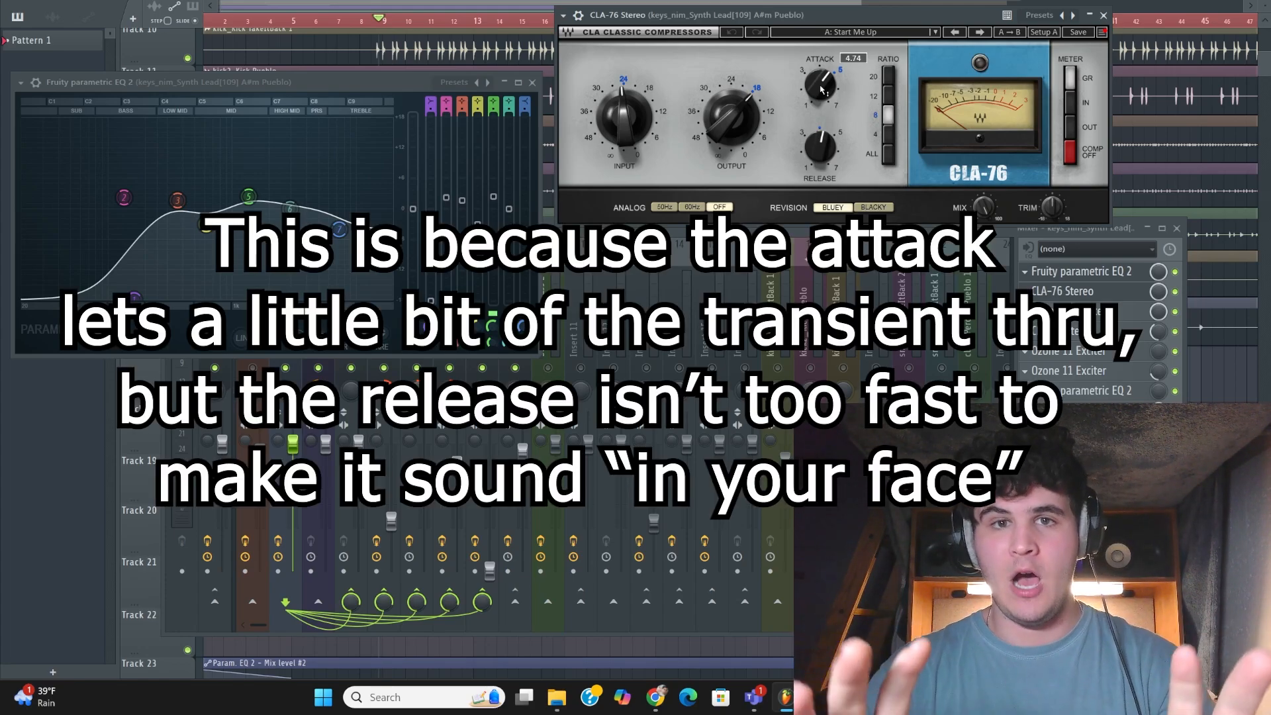
key(space)
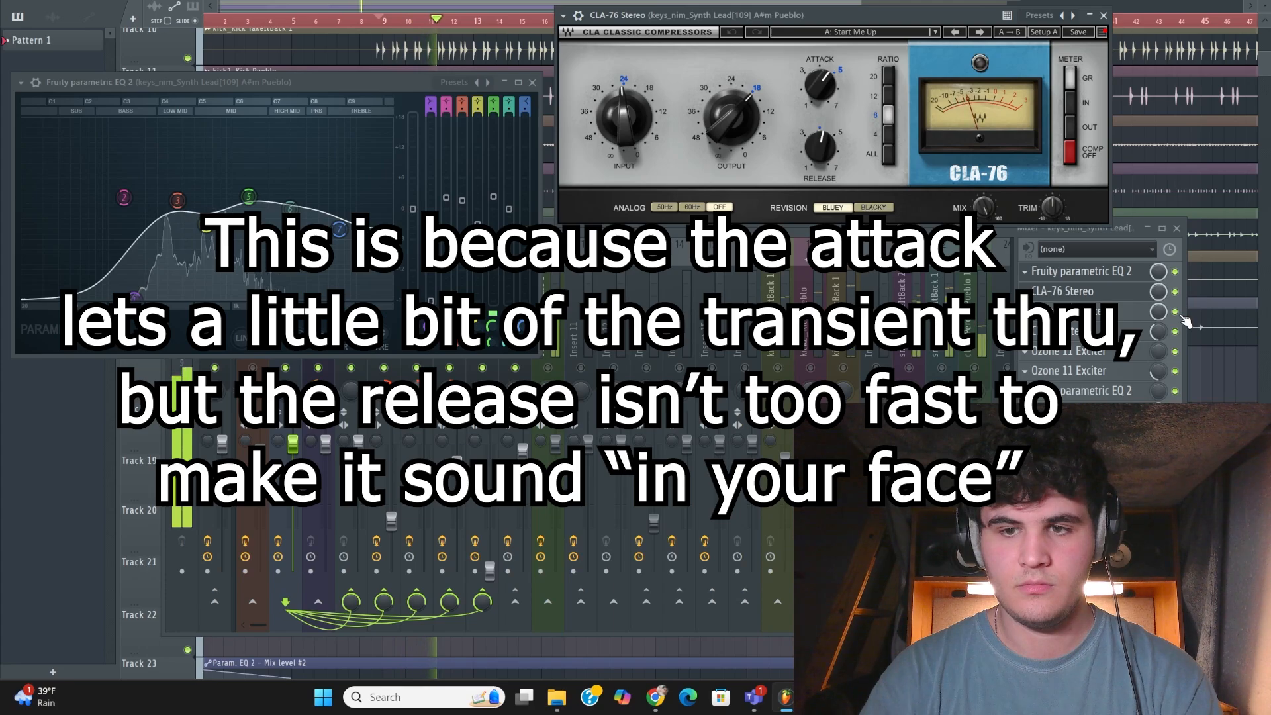
key(space)
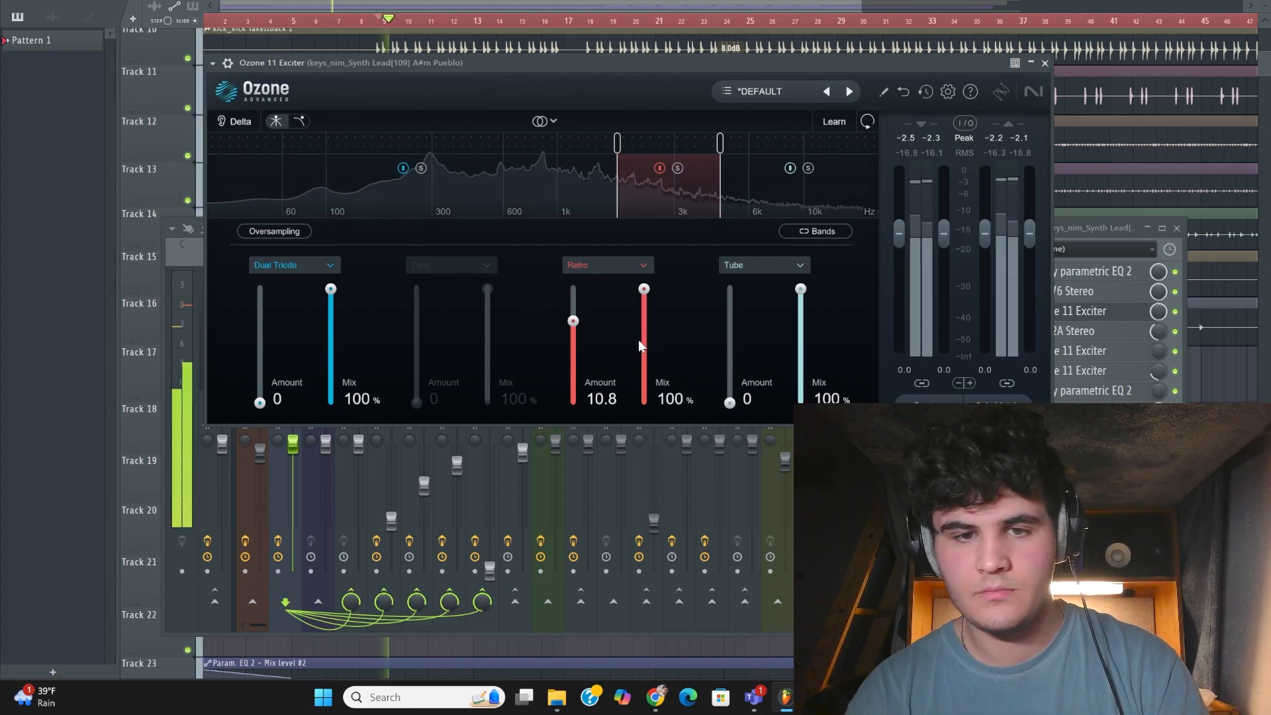
Compare the Ozone 11 Exciter's Retro band on keys_nim_Synth Lead at 0% and full mix, and review the track's CLA-2A Stereo
click(643, 401)
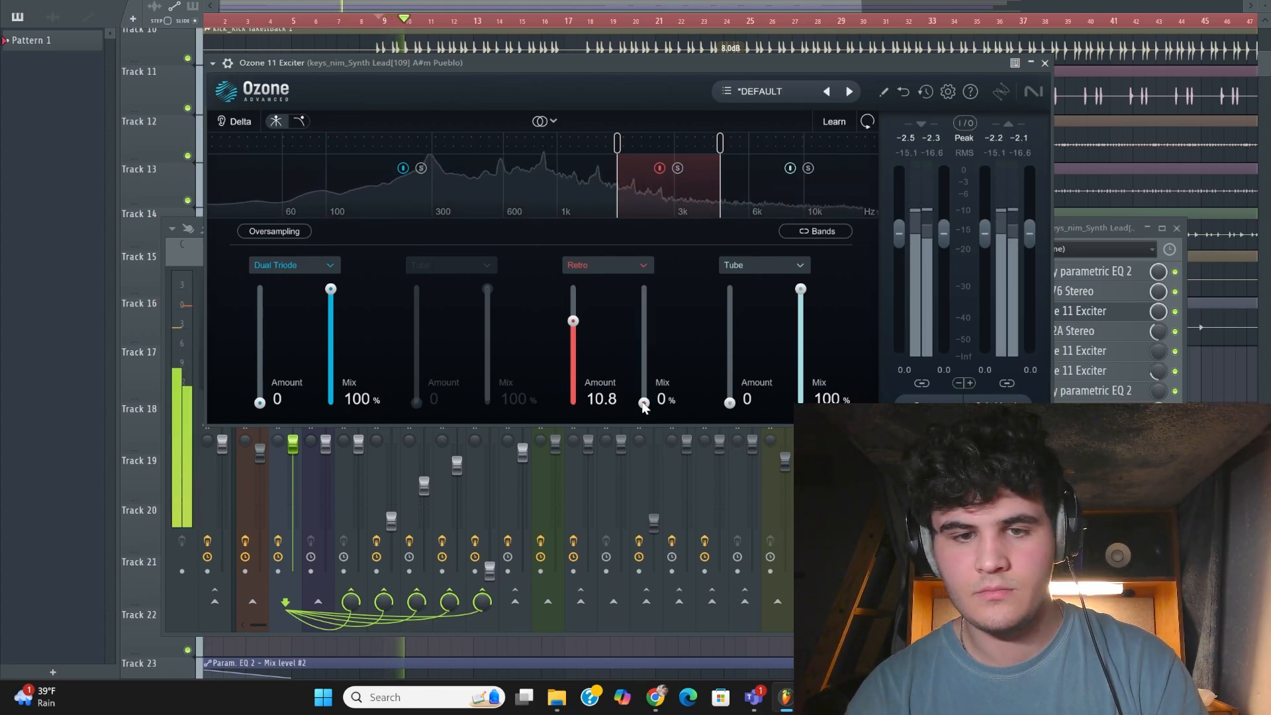
drag(643, 341, 651, 263)
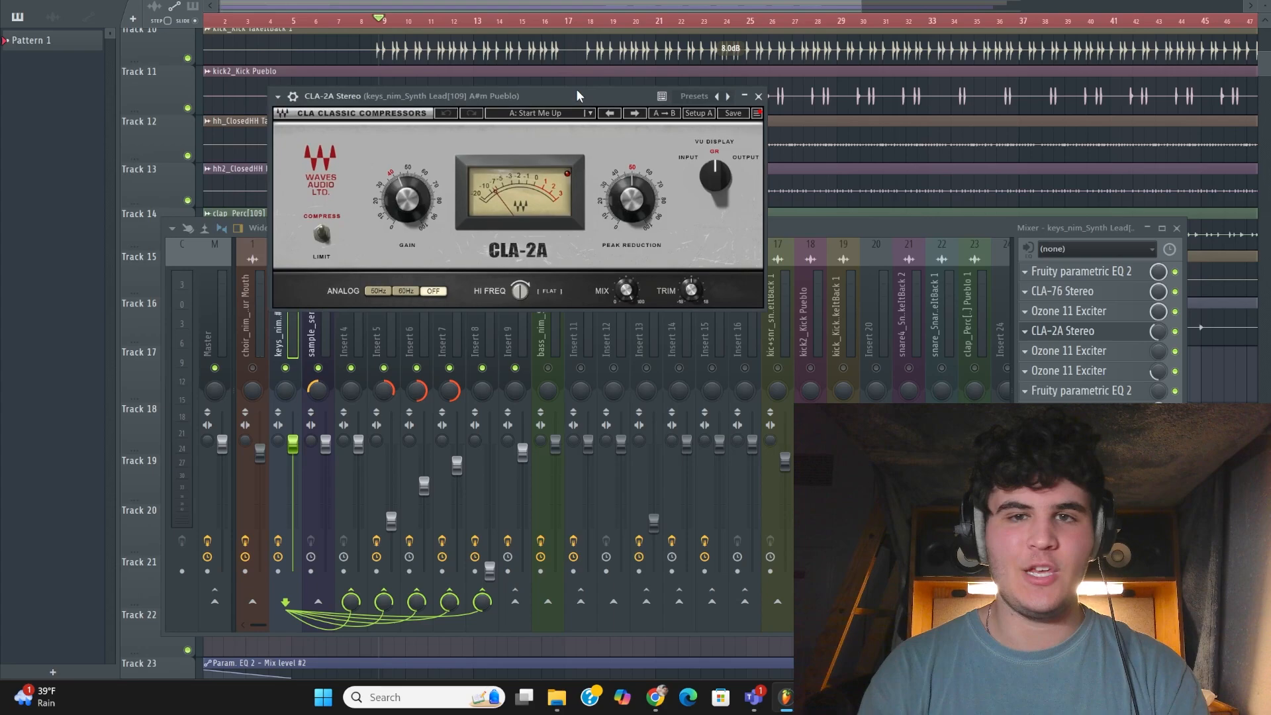
drag(576, 95, 596, 100)
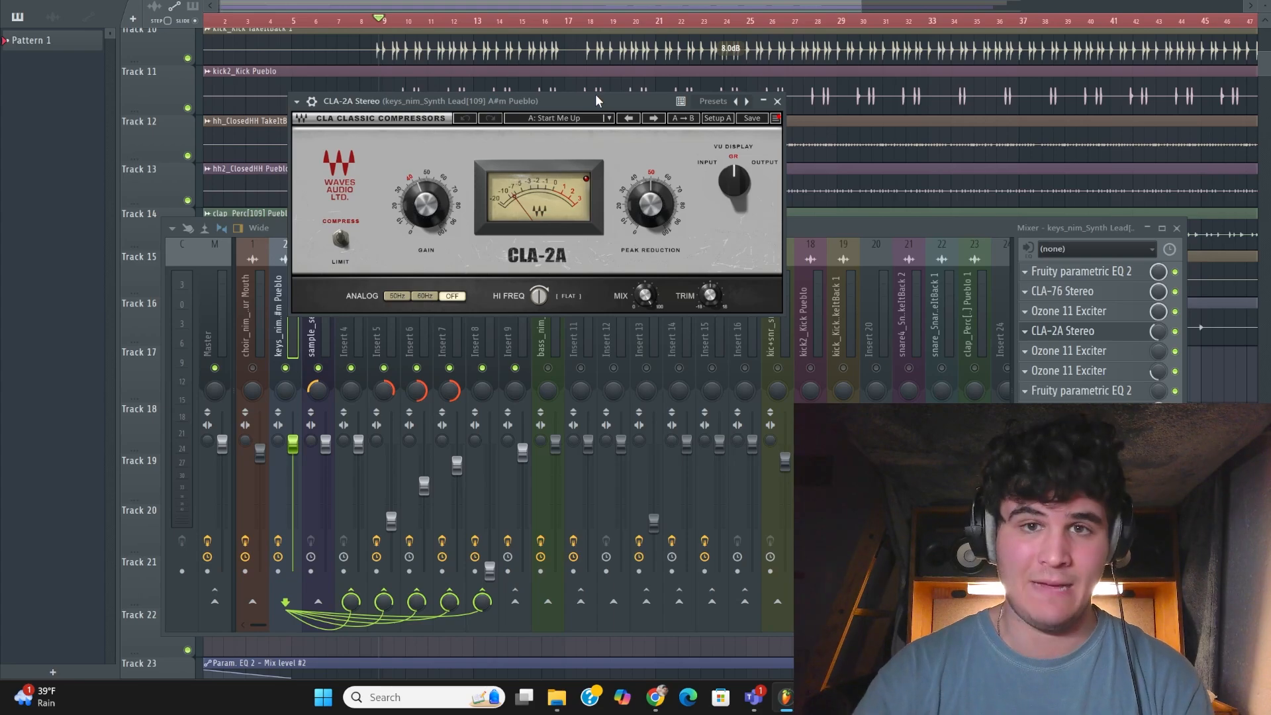
click(777, 101)
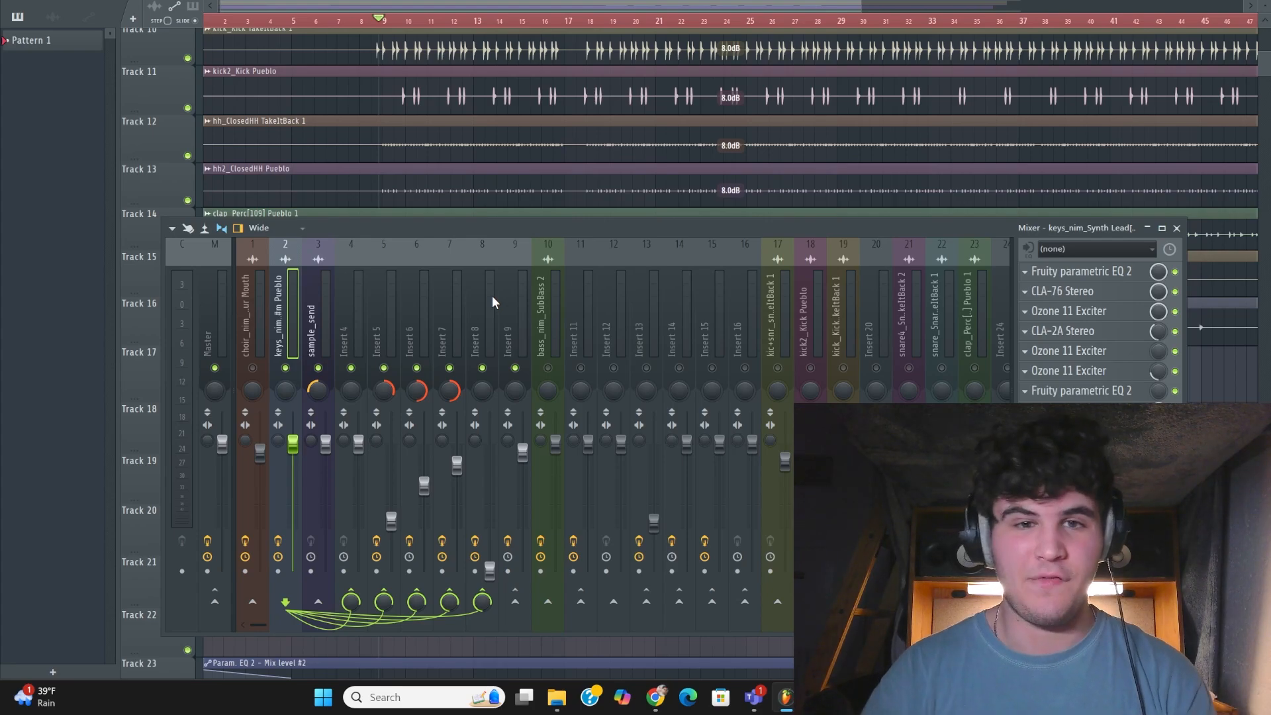
Examine the effect chains of the parallel bus Insert 5 and of Insert 9, including its C1 comp Stereo
click(382, 305)
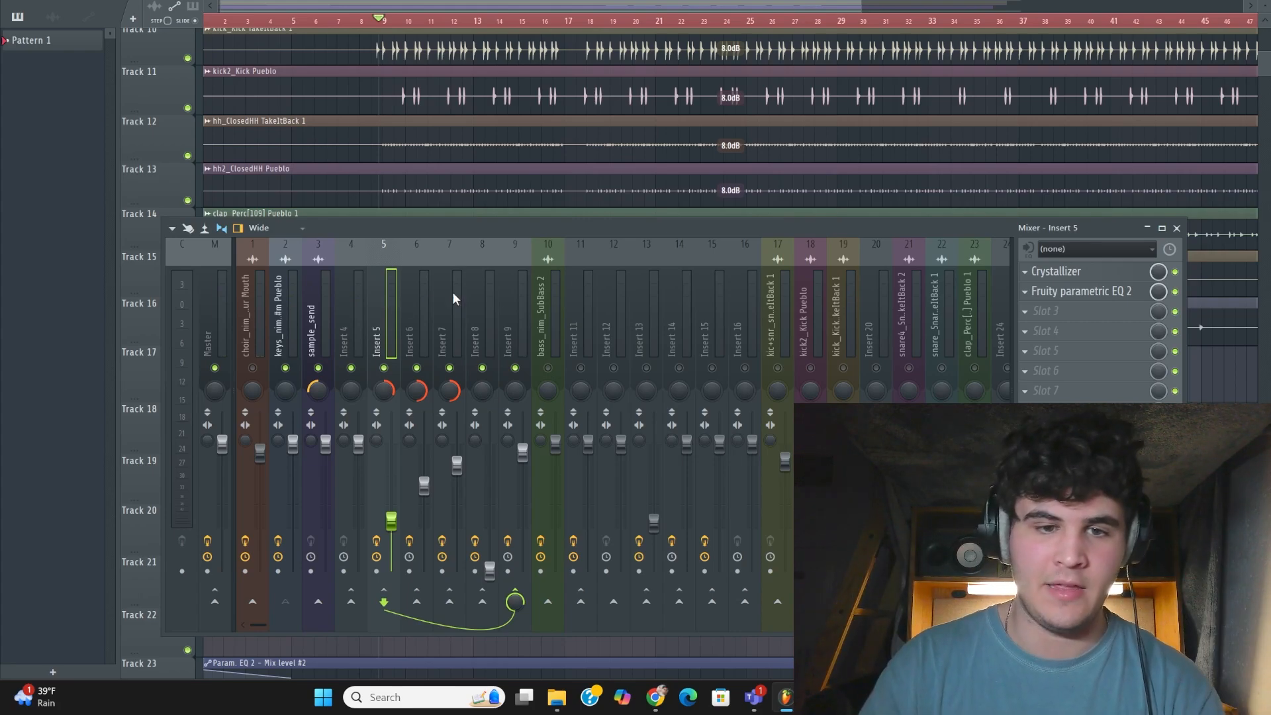
click(518, 311)
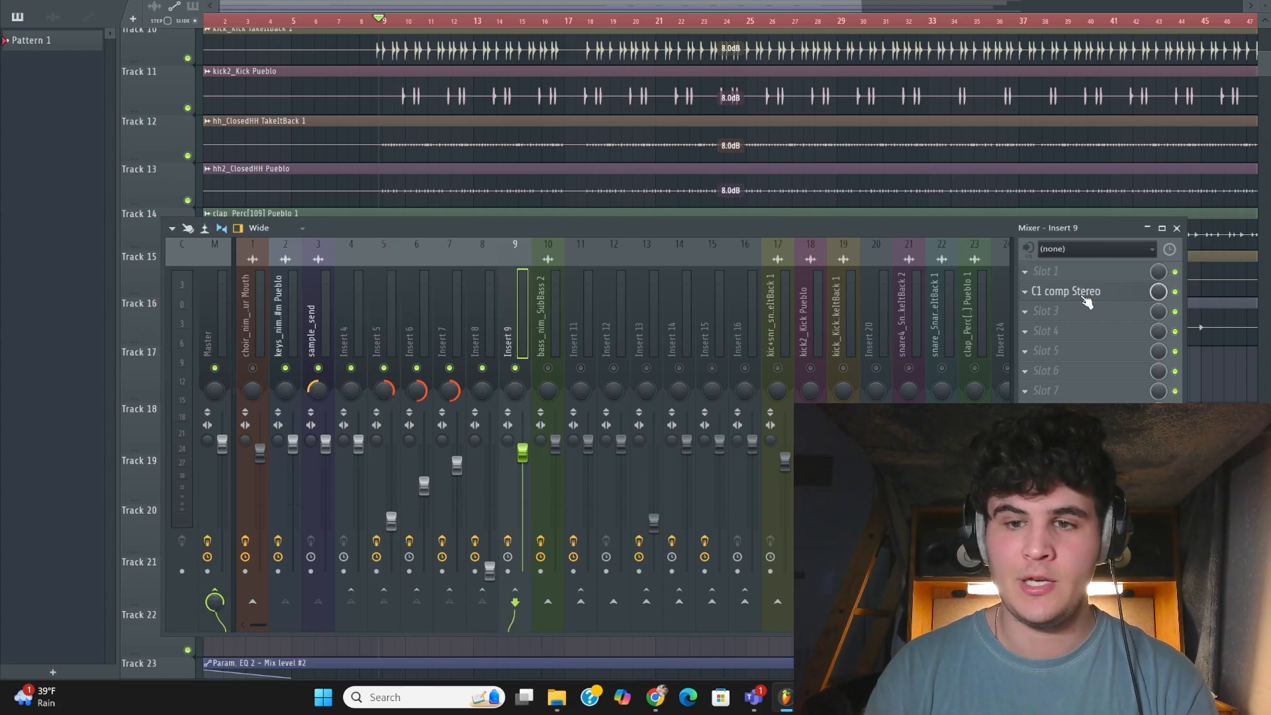
click(1085, 298)
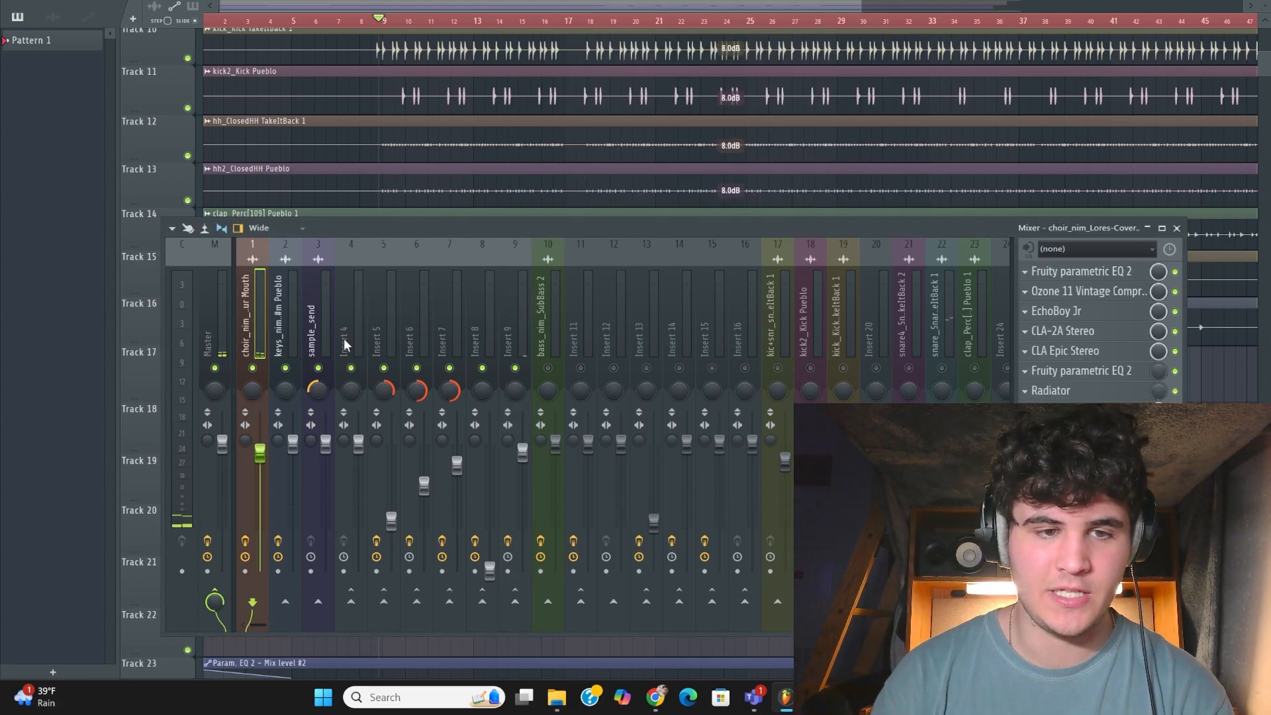
Audition the choir_nim_Lores-Cover Your Mouth effect chain in the song and inspect its second Fruity parametric EQ 2 during playback
key(space)
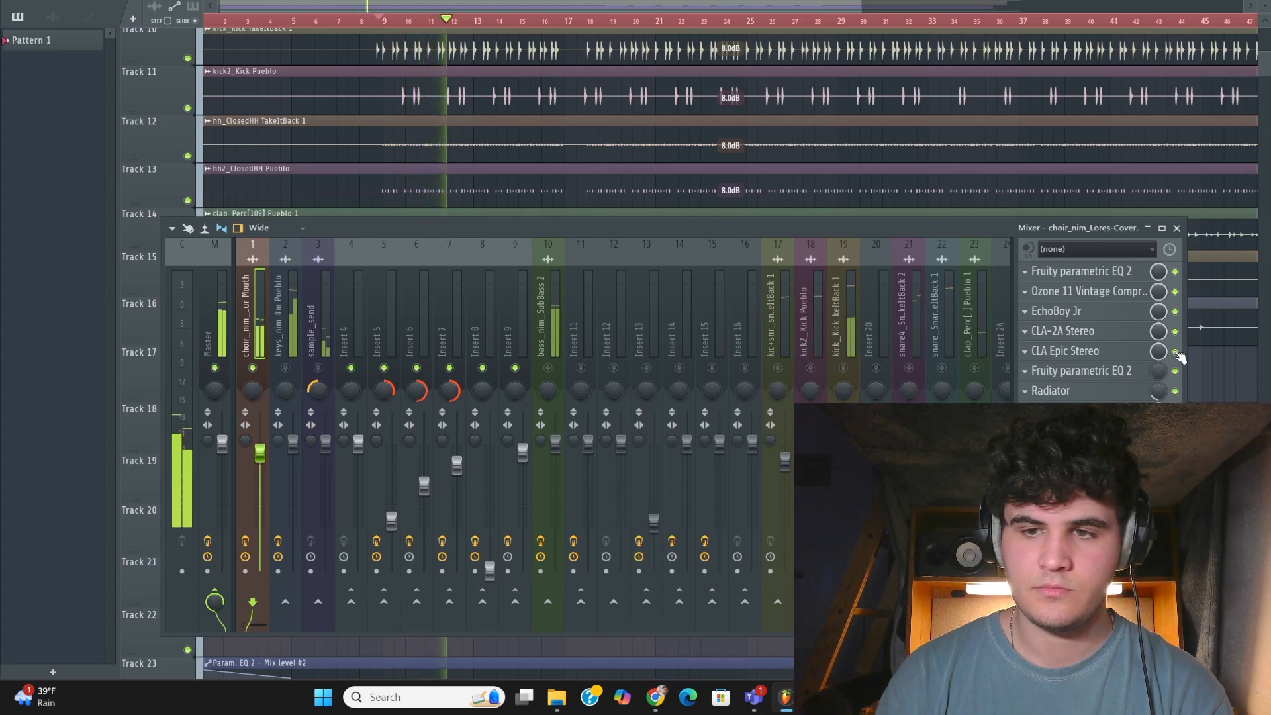
key(space)
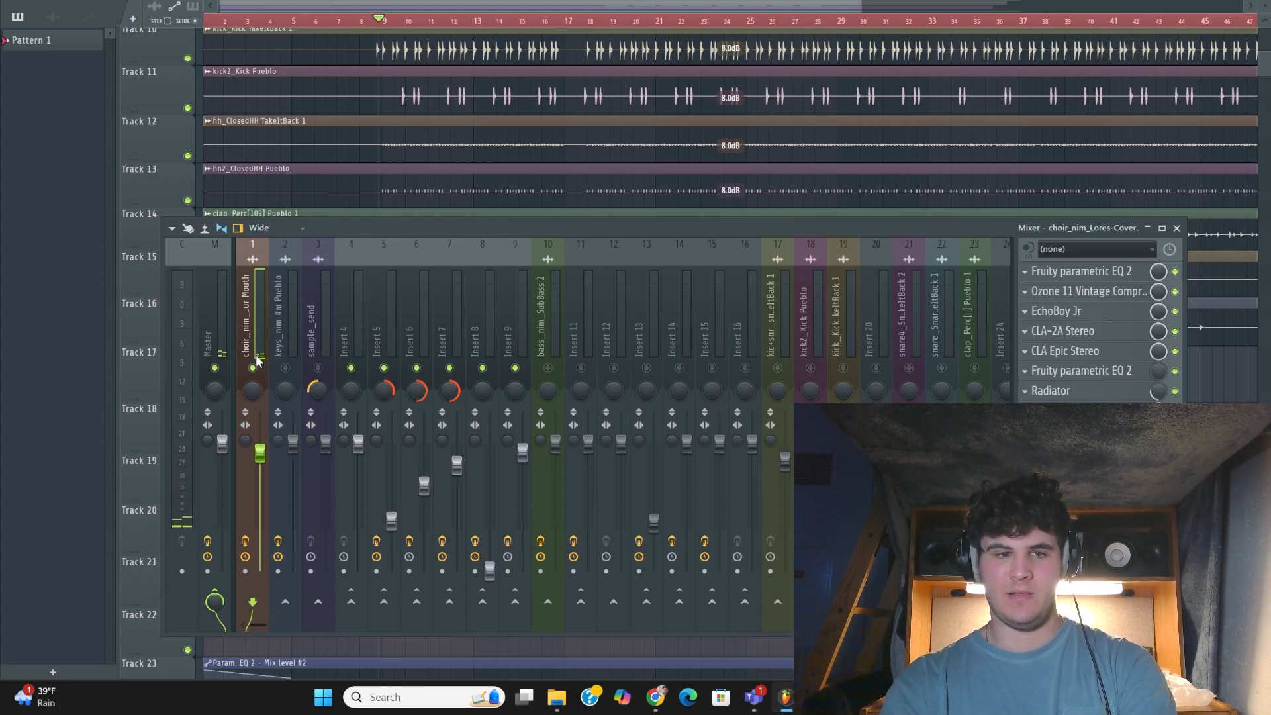
click(1092, 371)
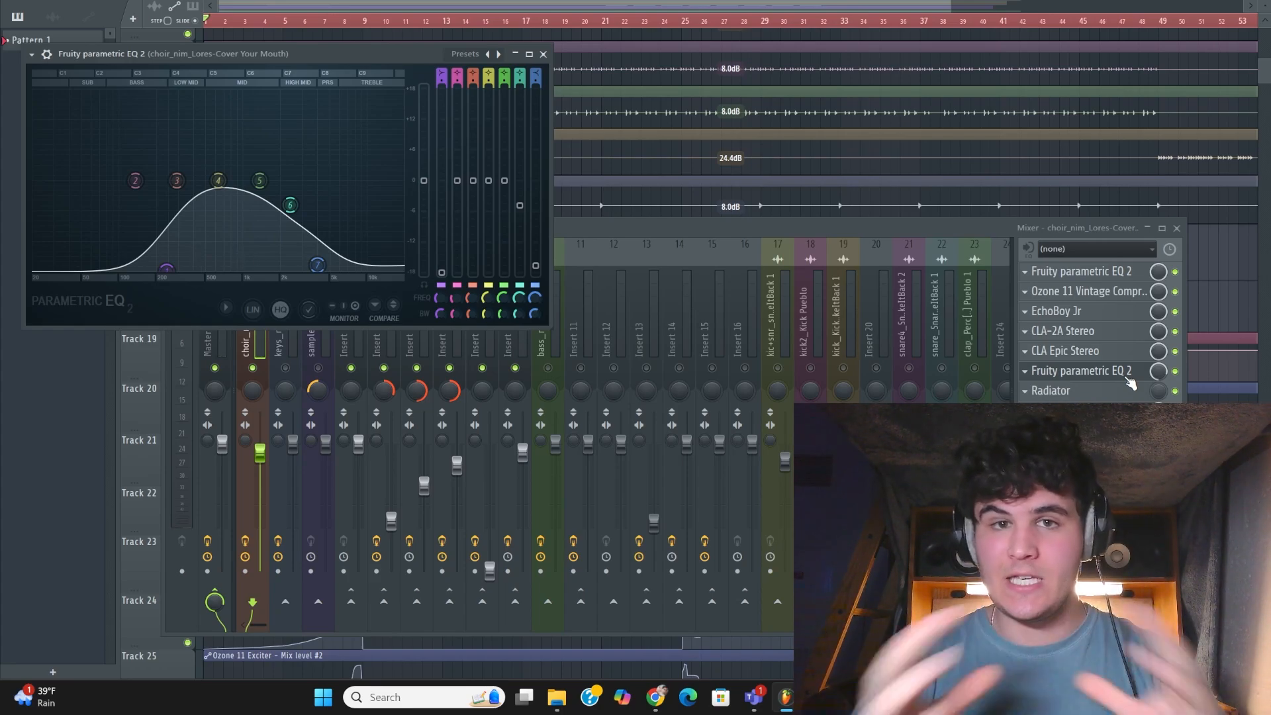
key(space)
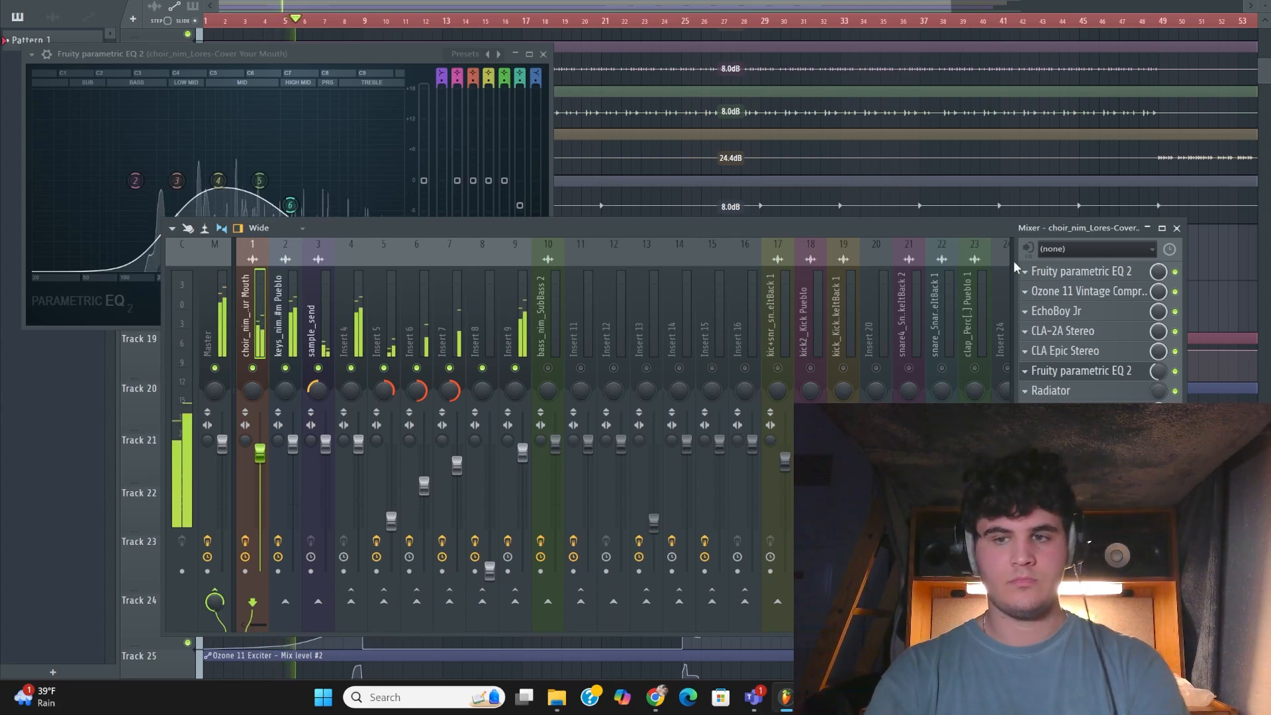
key(space)
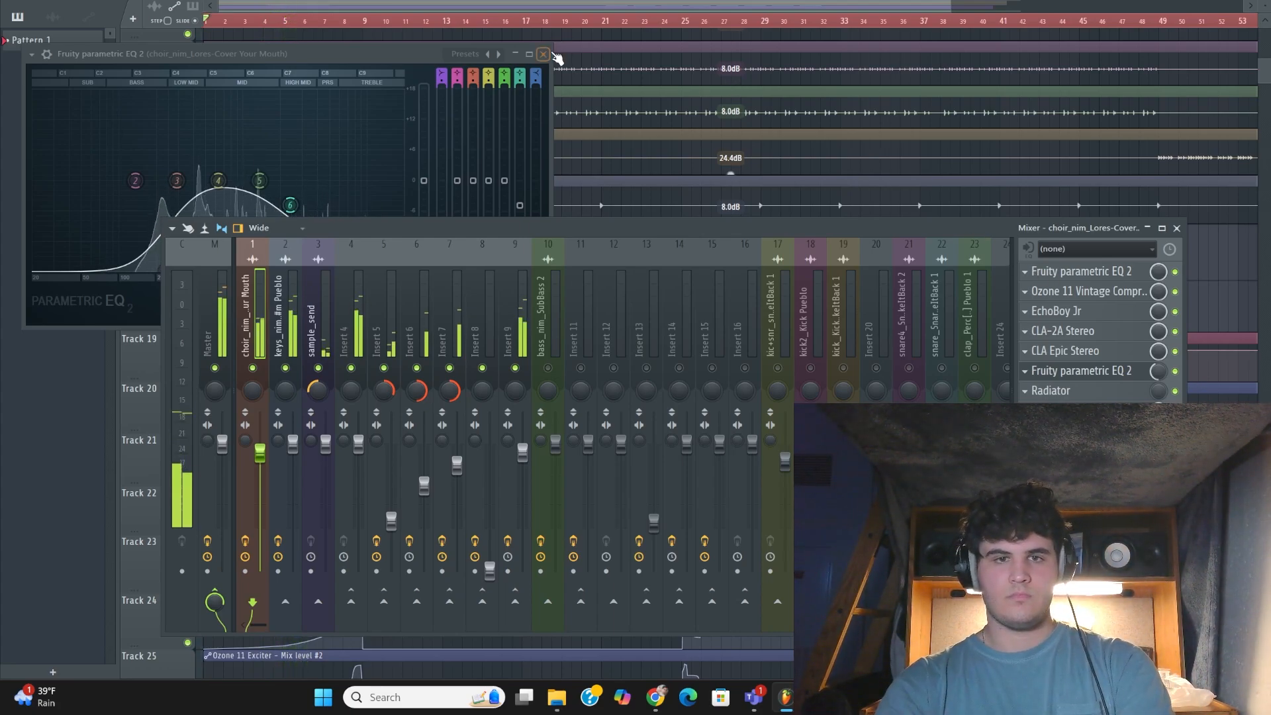
click(547, 55)
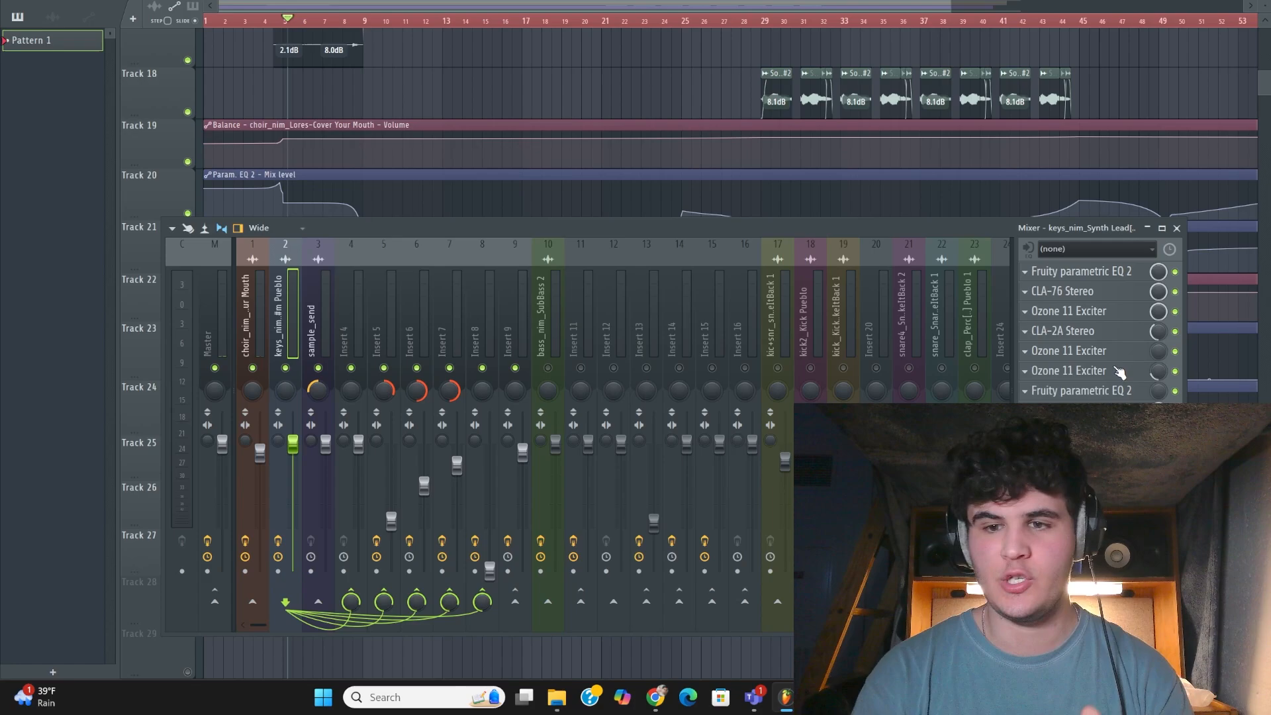
Inspect the last two Ozone 11 Exciters on keys_nim_Synth Lead and play the song to hear their mix level automation
click(1113, 370)
click(1112, 350)
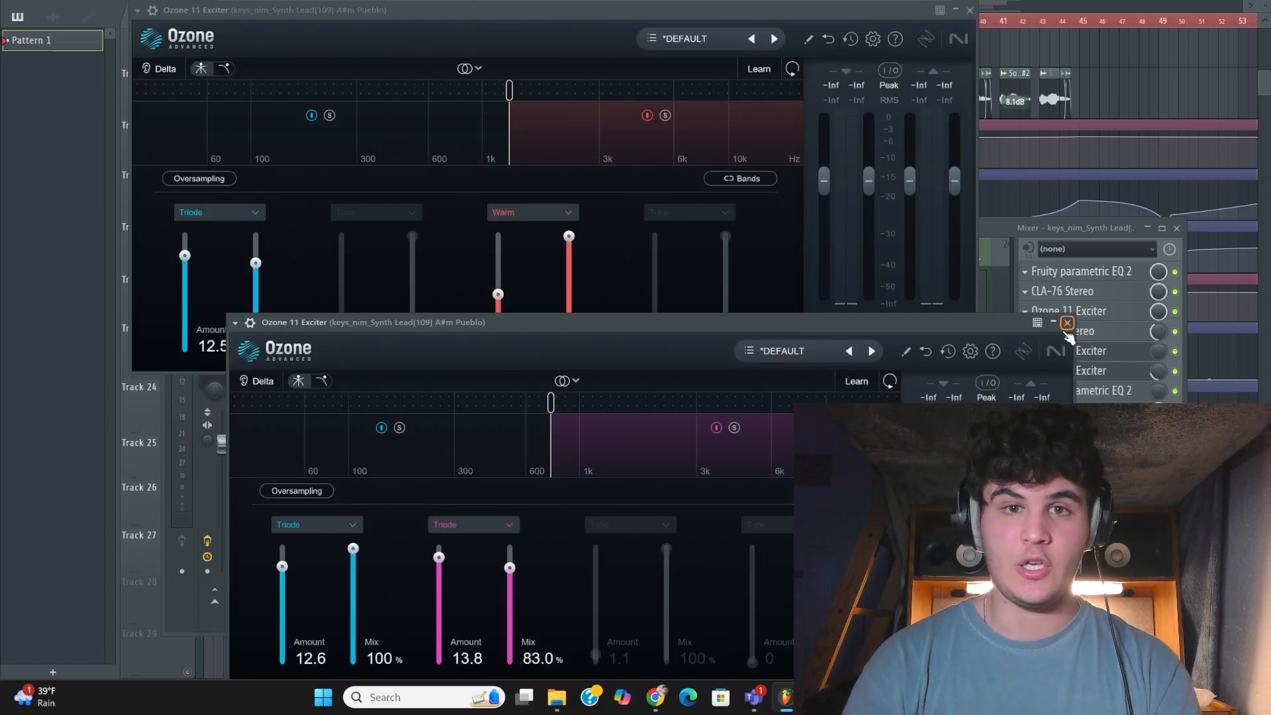
click(1067, 323)
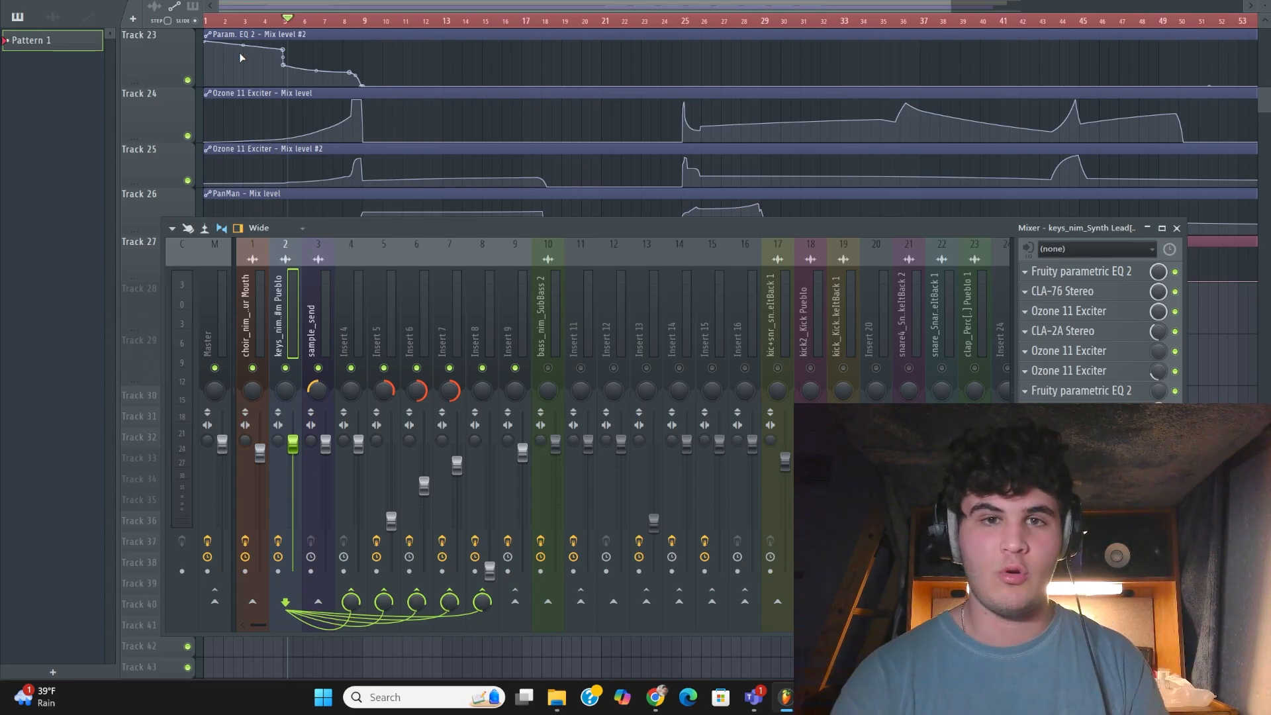
key(space)
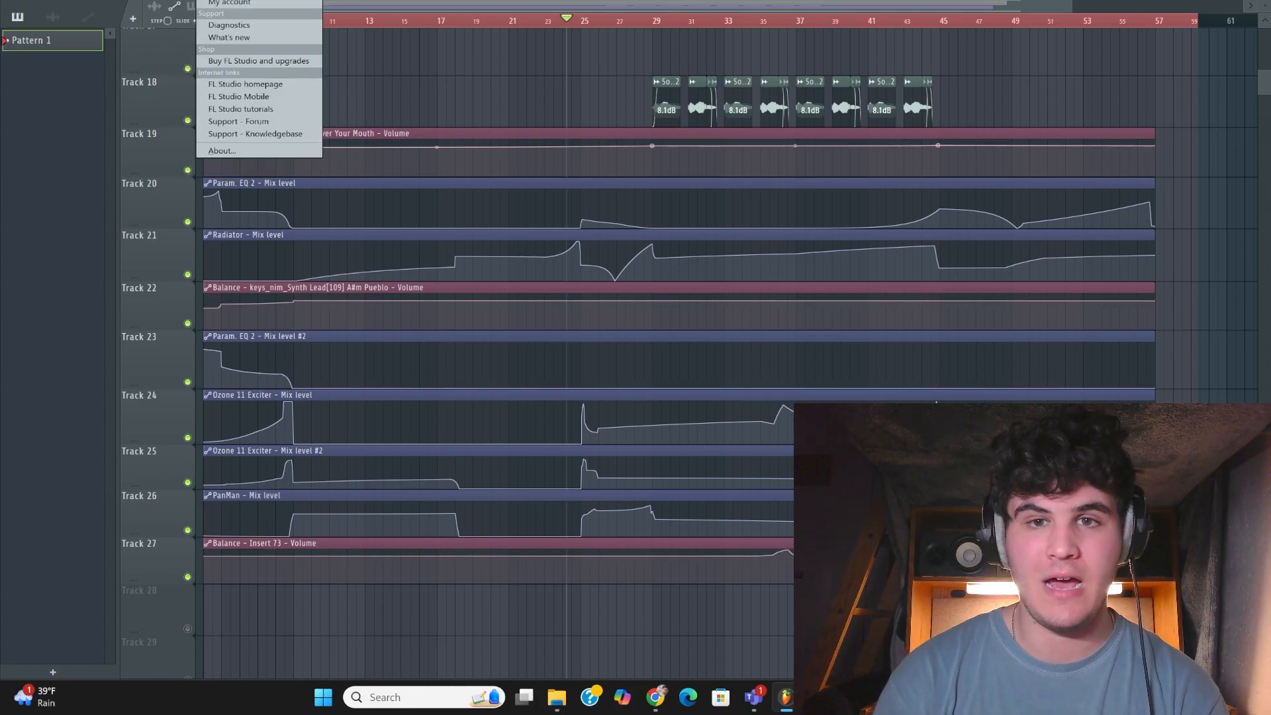
Inspect the Fruity Balance on keys_nim_Synth Lead and locate the automation clip option for the last tweaked parameter
key(Escape)
key(F9)
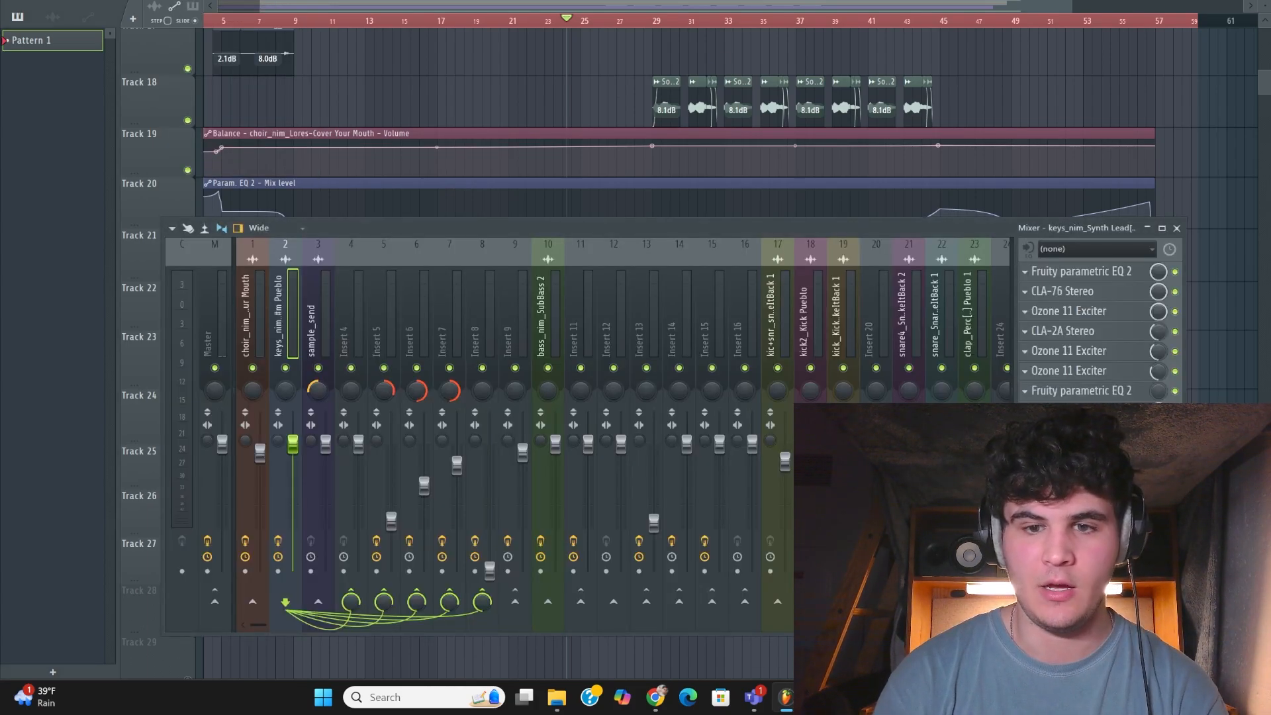
click(1072, 410)
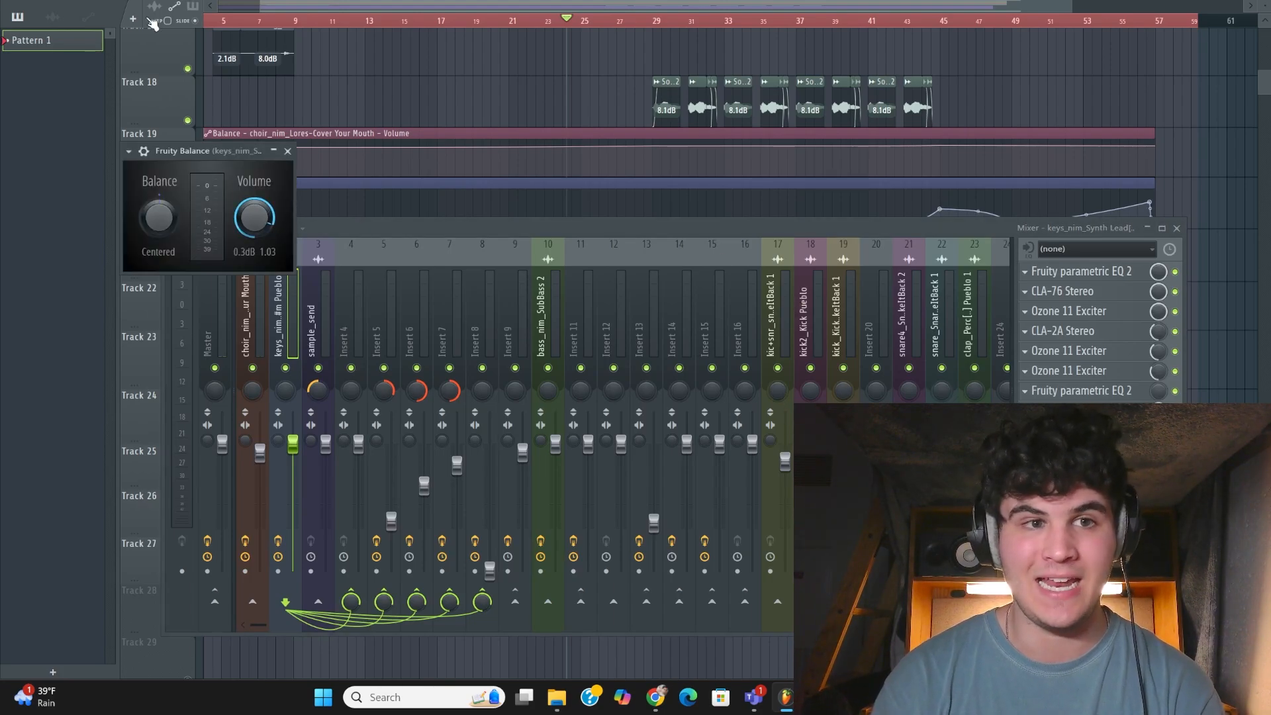
click(184, 0)
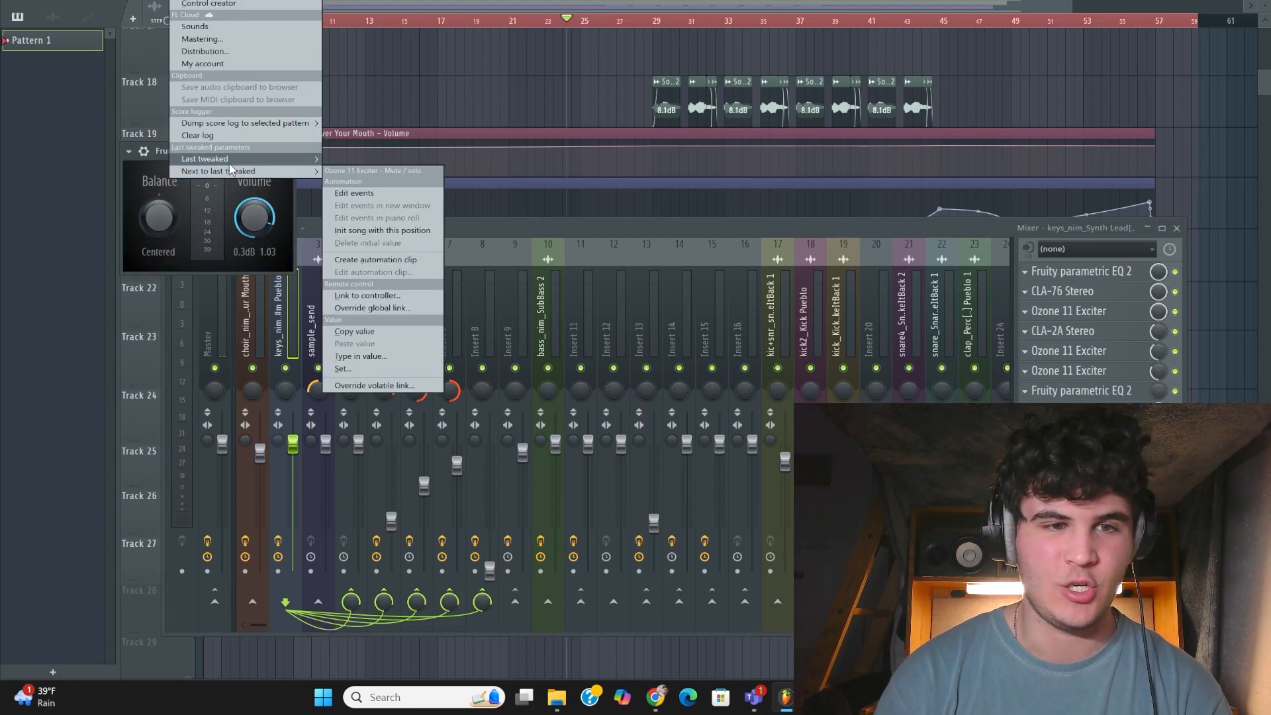
mouse_move(230, 164)
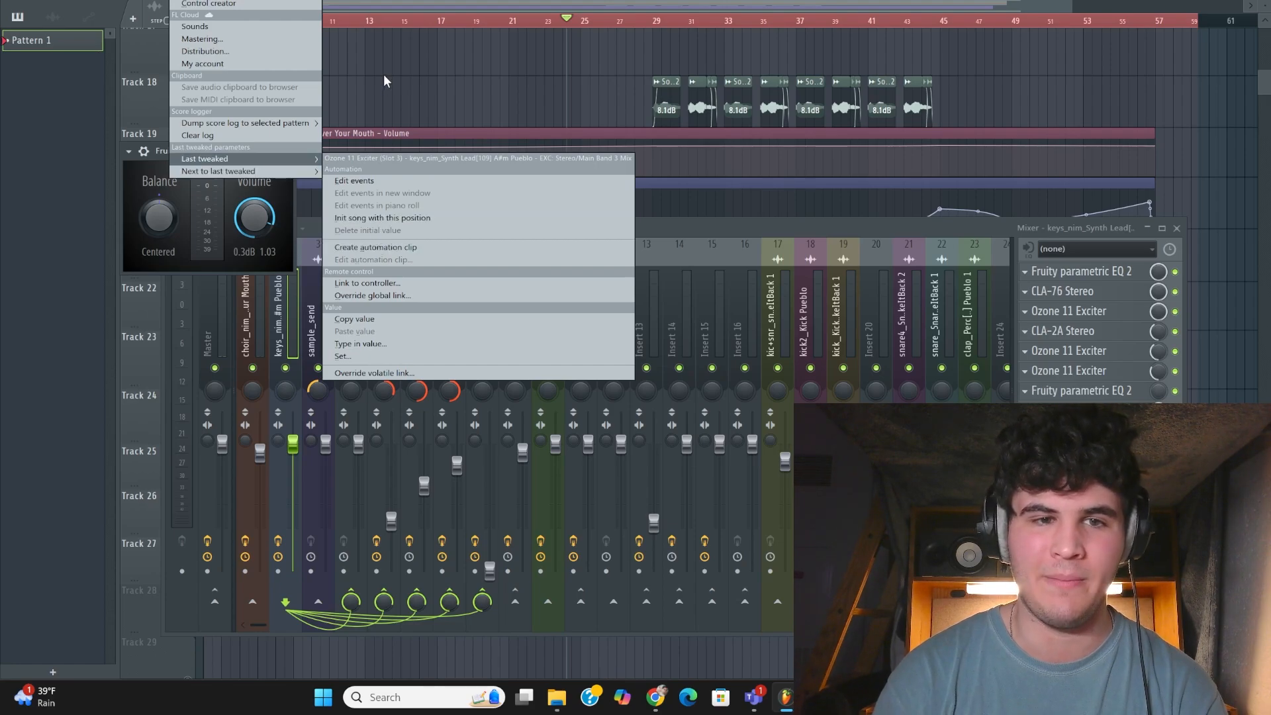
click(376, 249)
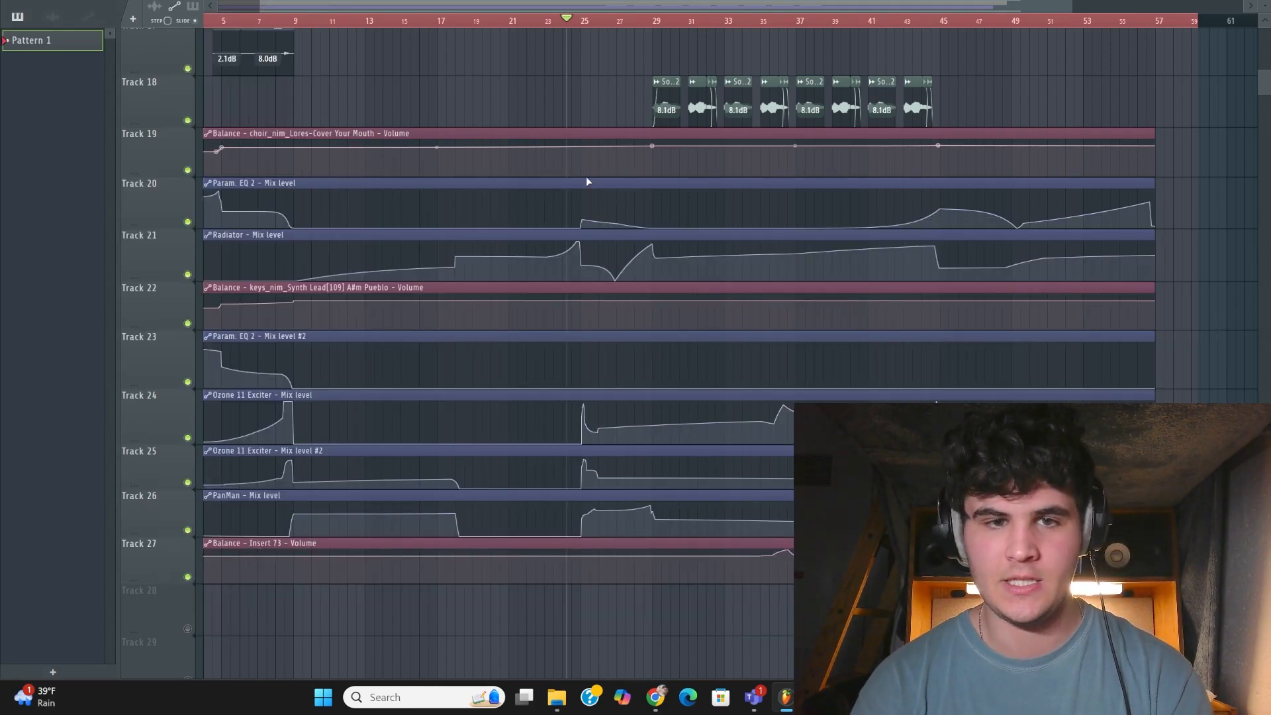
Play the song from between bars 23 and 25 to hear the effect of the automation clips
click(558, 20)
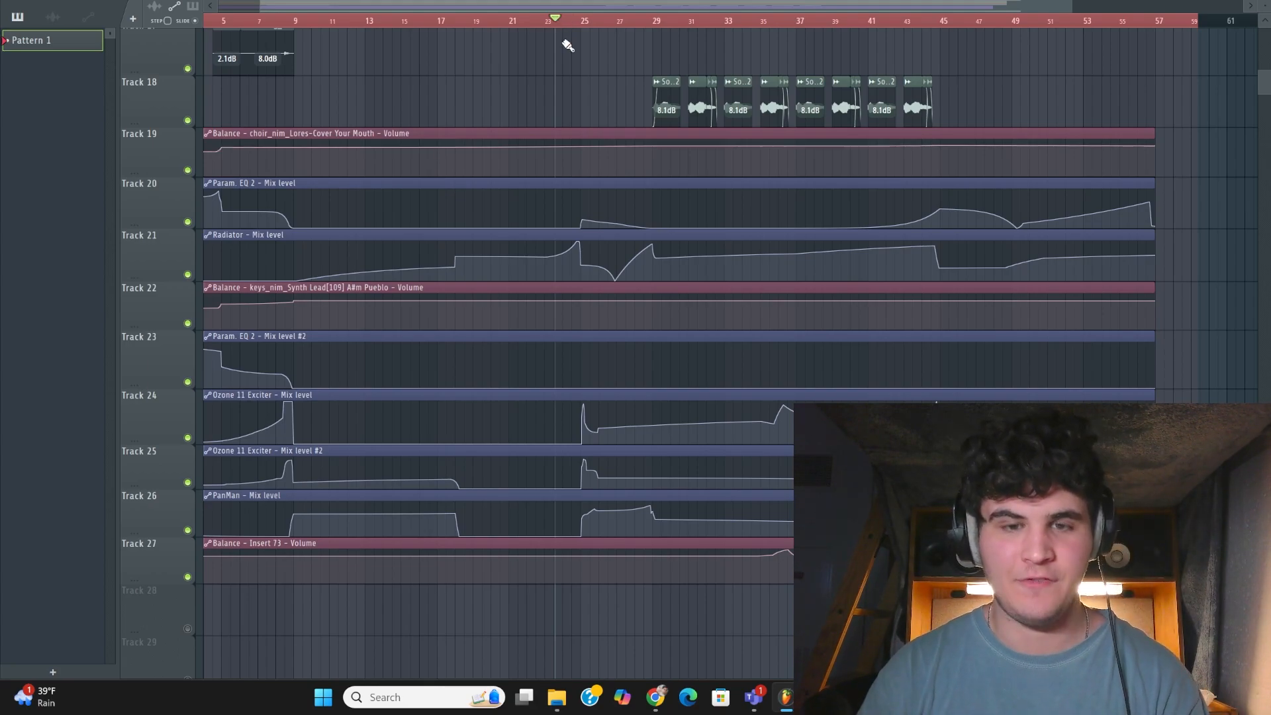
key(space)
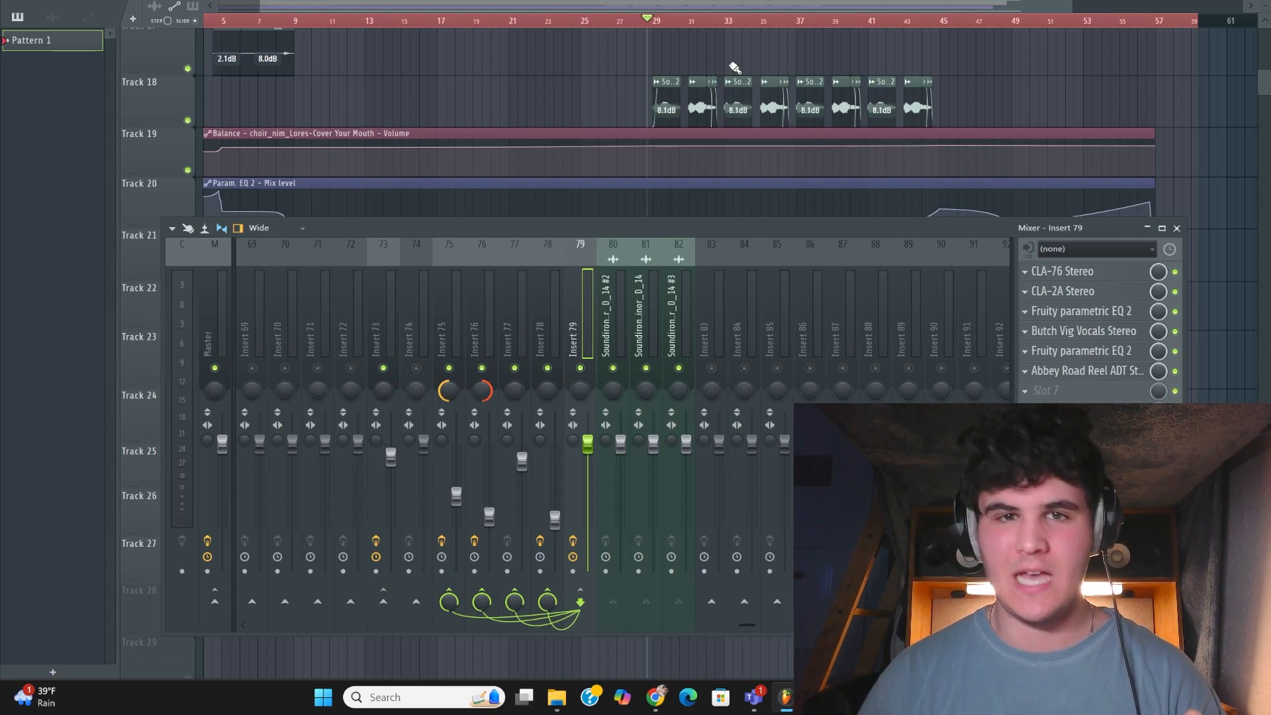
Audition the Soundiron vocal layer from bar 29 and check the routing of its mixer track 80 into Insert 79
key(space)
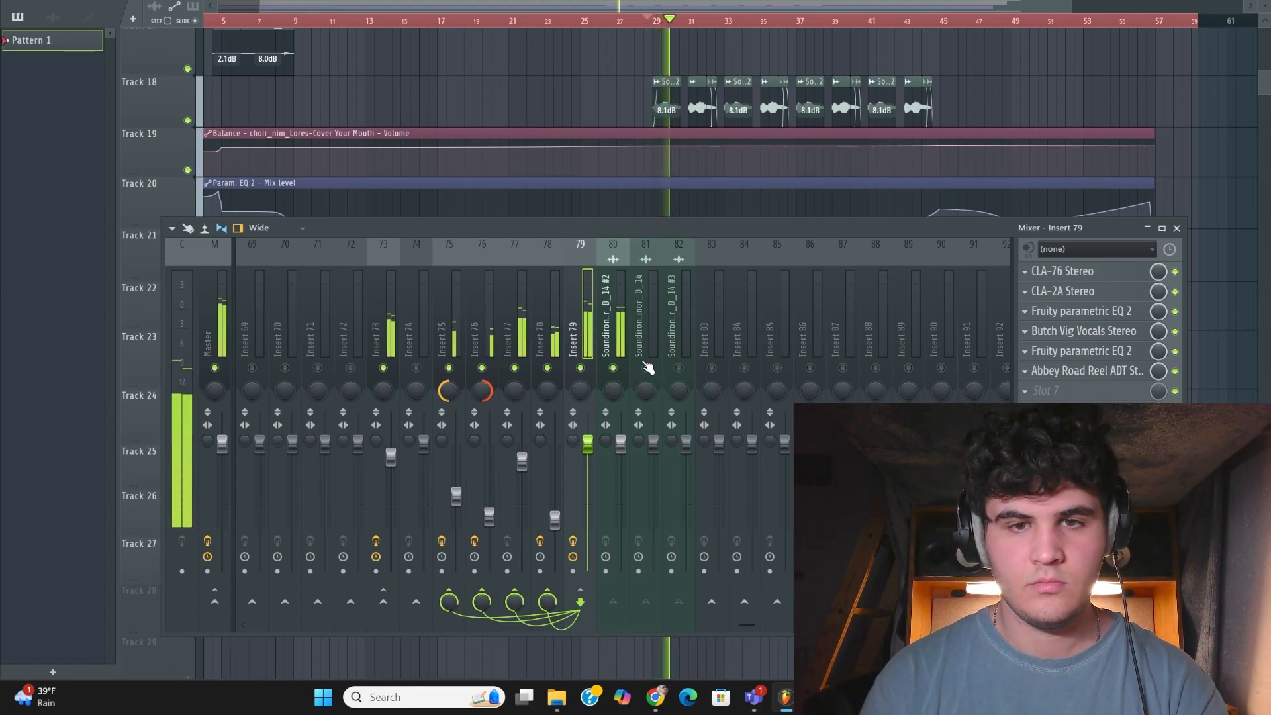
key(space)
click(617, 304)
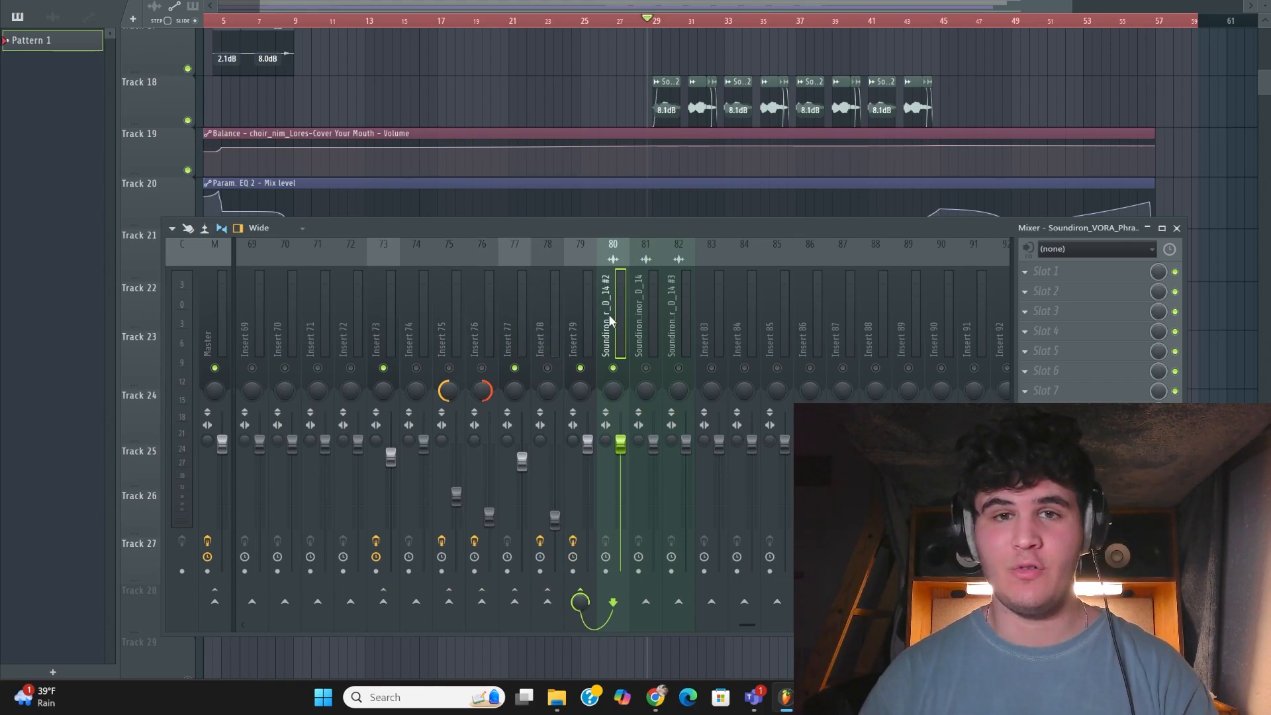
Review the first Fruity parametric EQ 2 and the Butch Vig Vocals Stereo on Insert 79, closing each window
key(space)
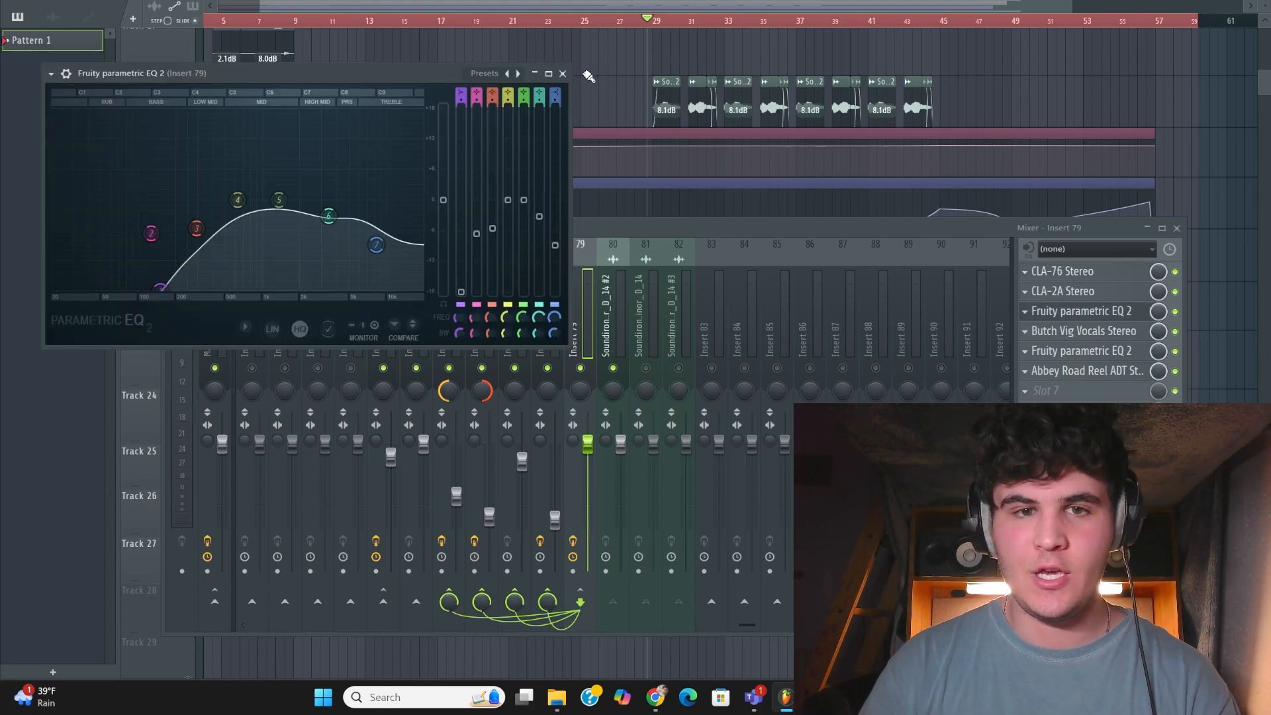
click(563, 73)
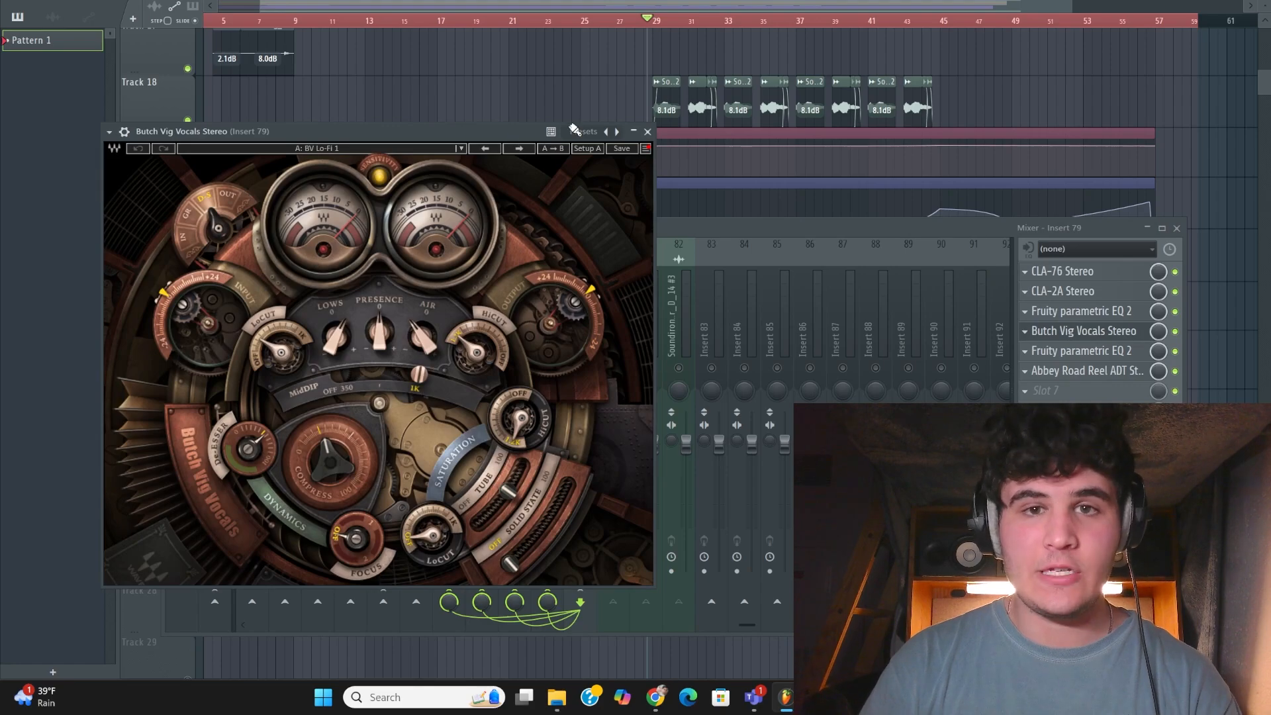
click(647, 134)
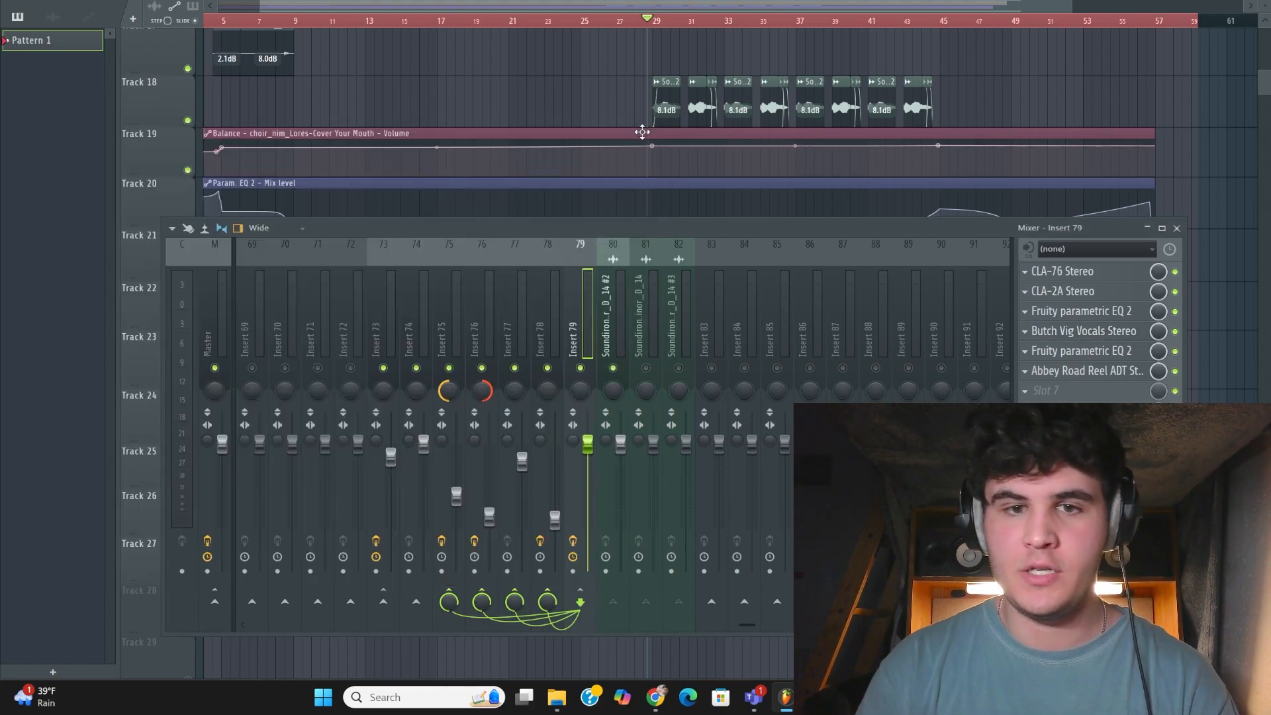
Bypass Butch Vig Vocals and Abbey Road Reel ADT on Insert 79, then re-enable Butch Vig Vocals during playback to compare the sound
click(1177, 334)
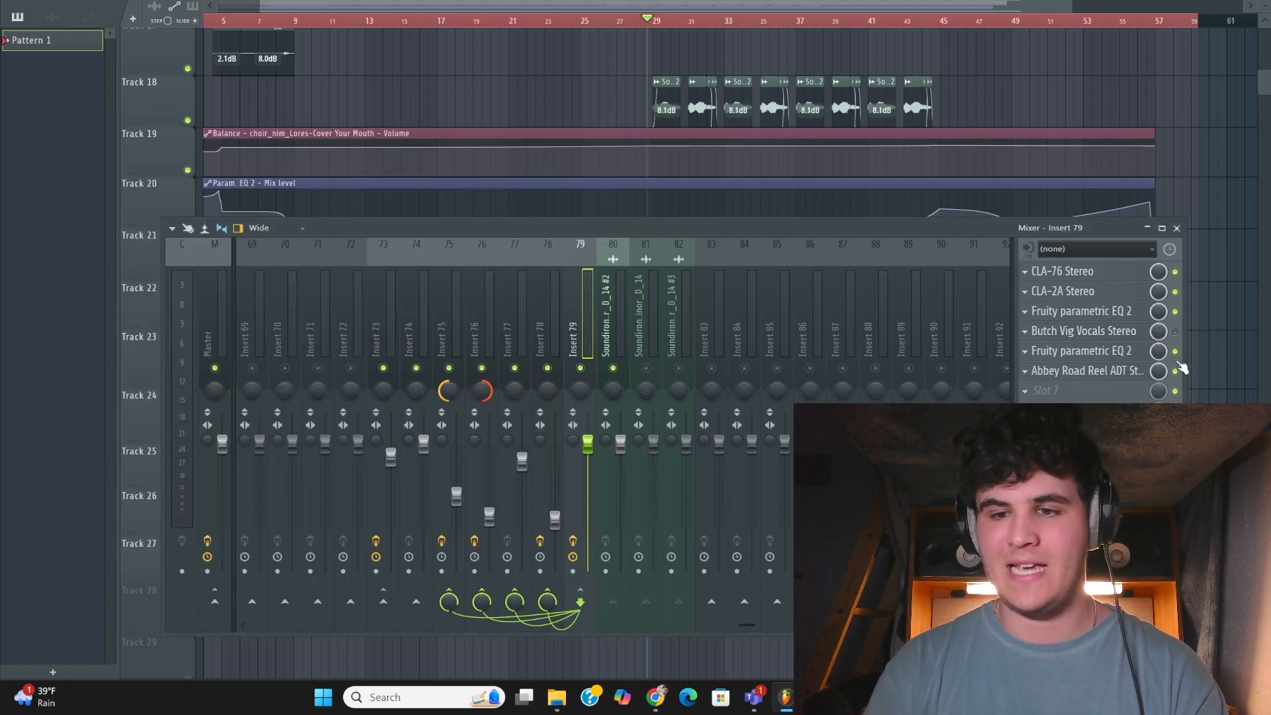
click(1175, 372)
key(space)
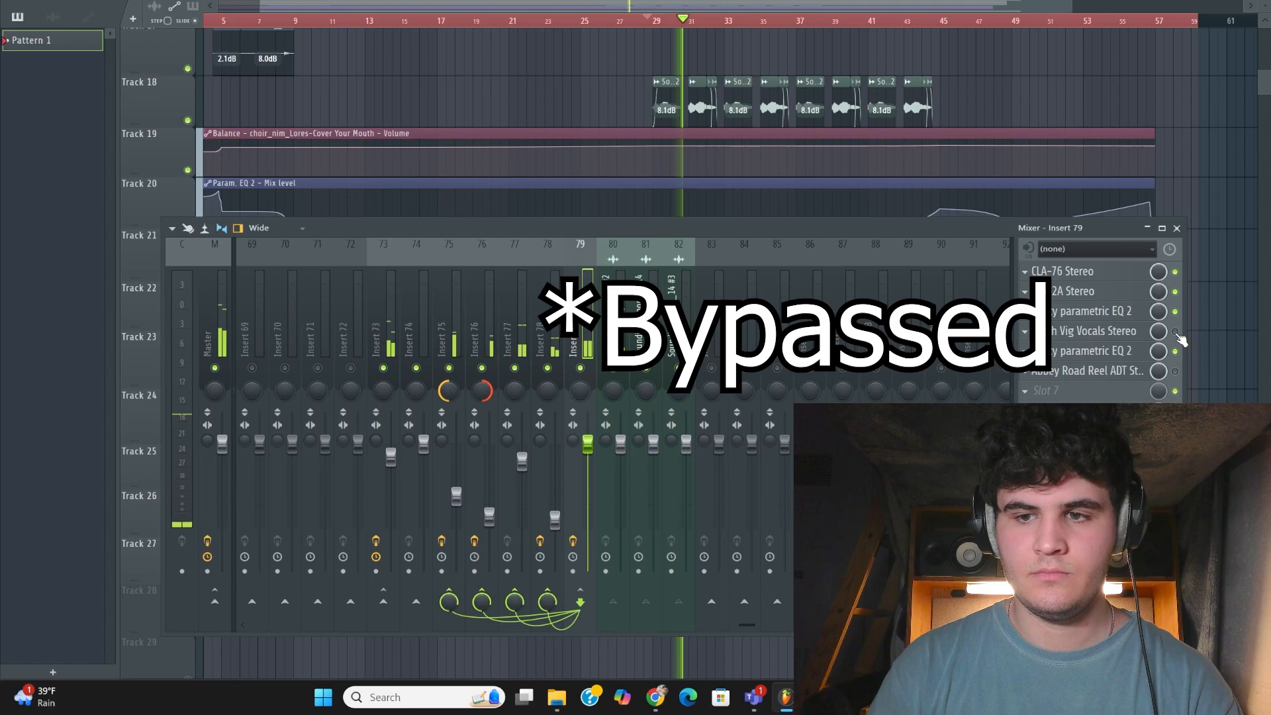
click(1176, 333)
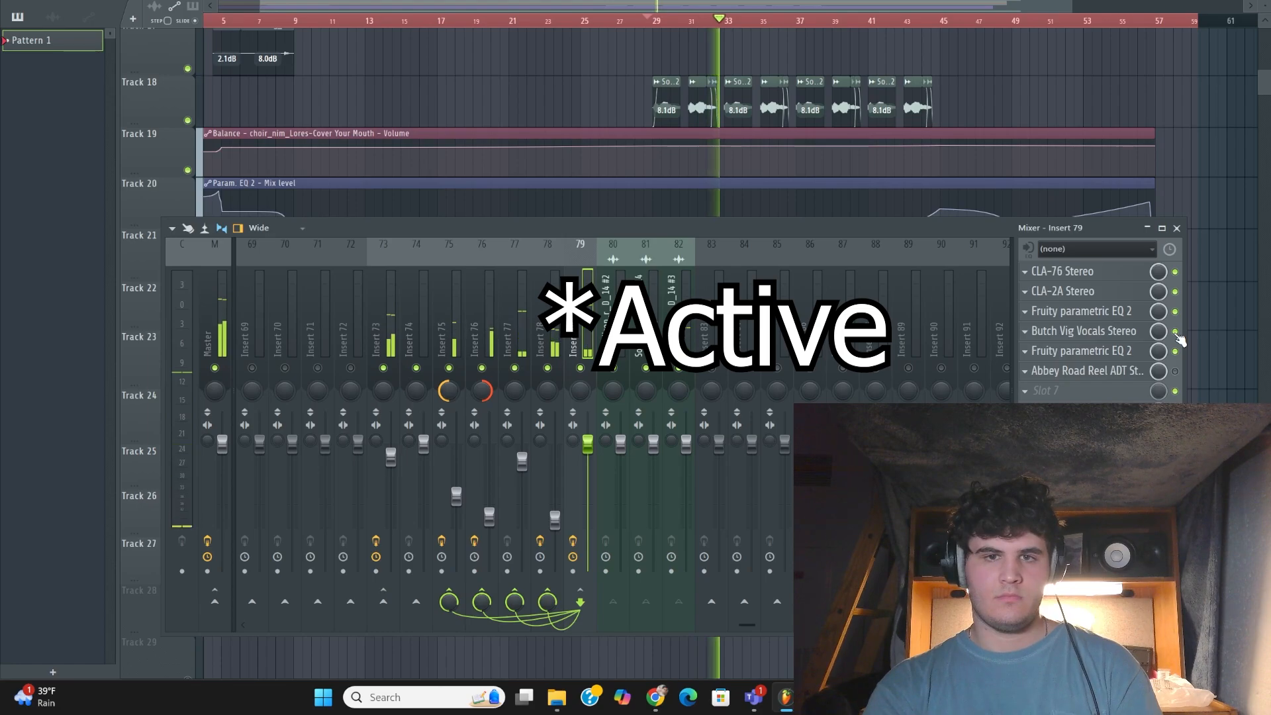
key(space)
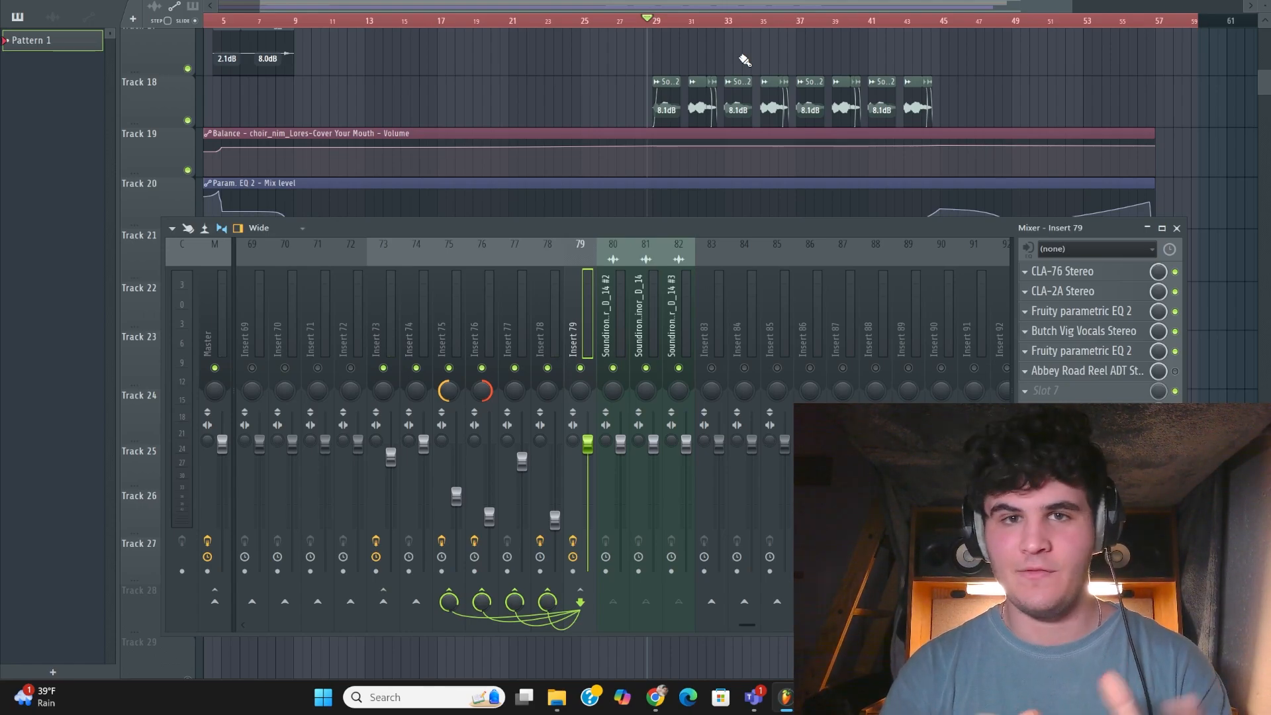
Review the Abbey Road Reel ADT Stereo and its Fake Stereo preset on Insert 79, moving its window aside and closing it
click(1133, 371)
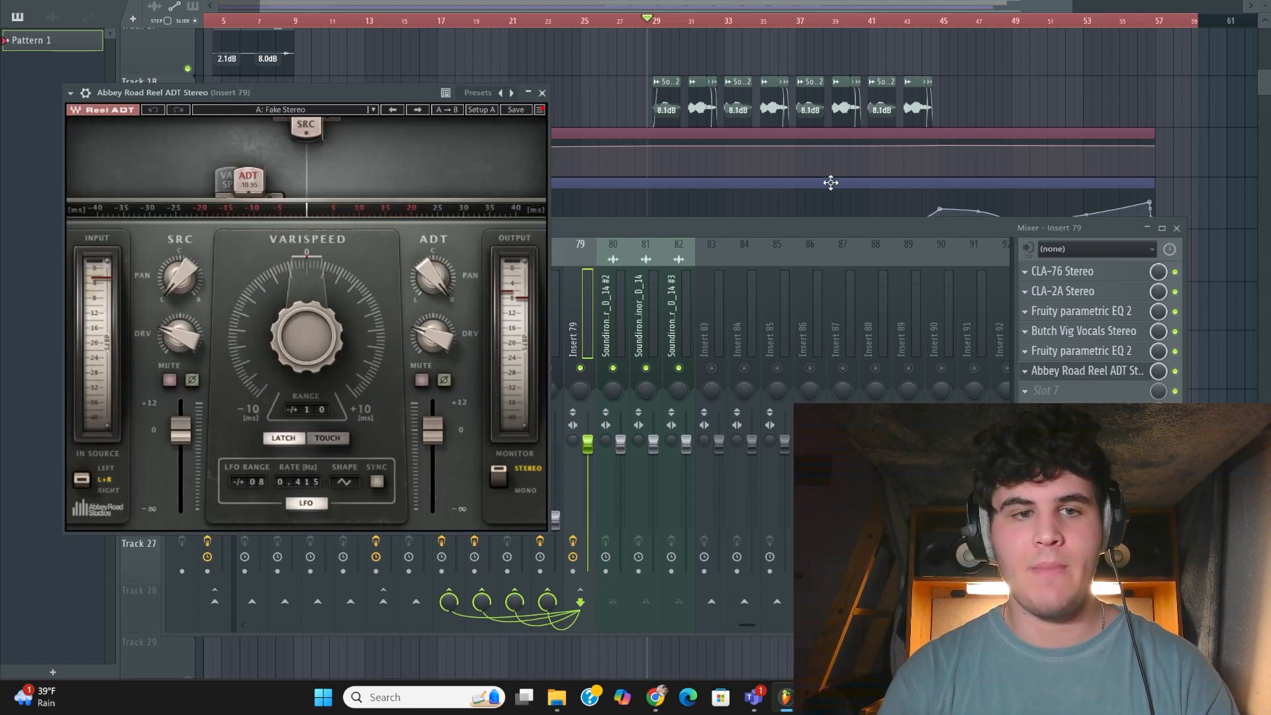
drag(371, 91, 947, 95)
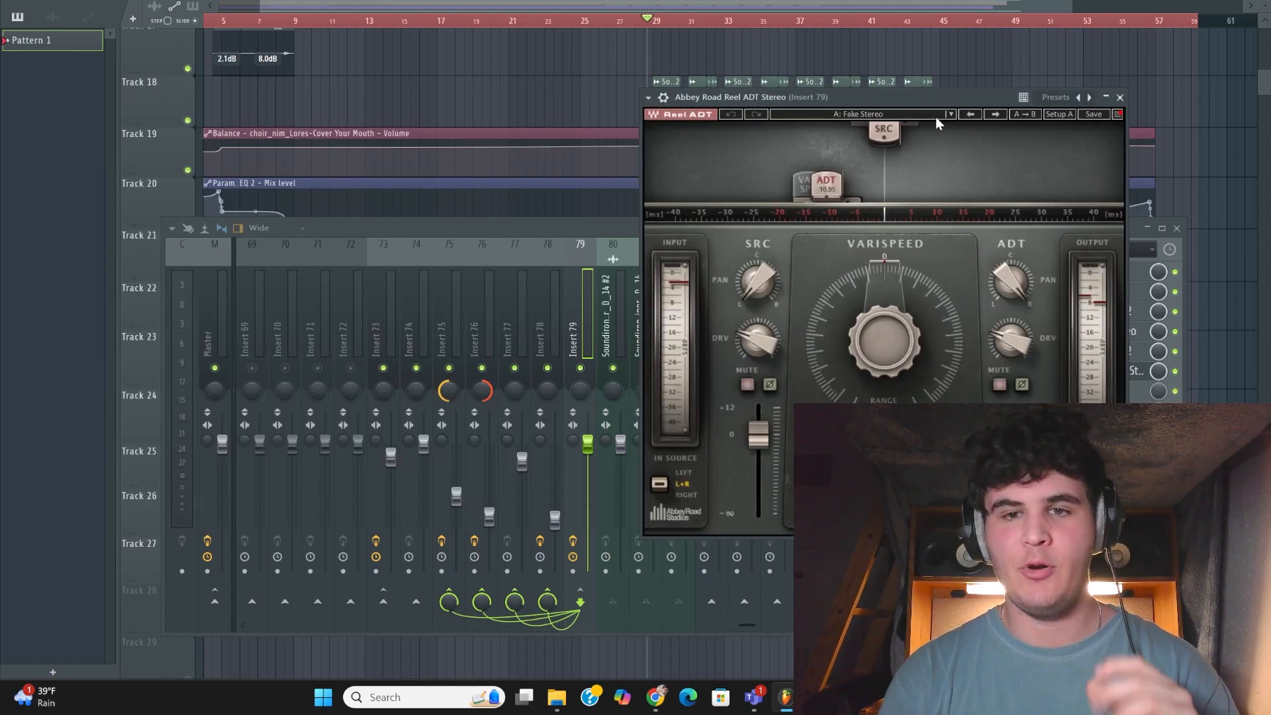
click(936, 116)
click(900, 94)
click(1120, 98)
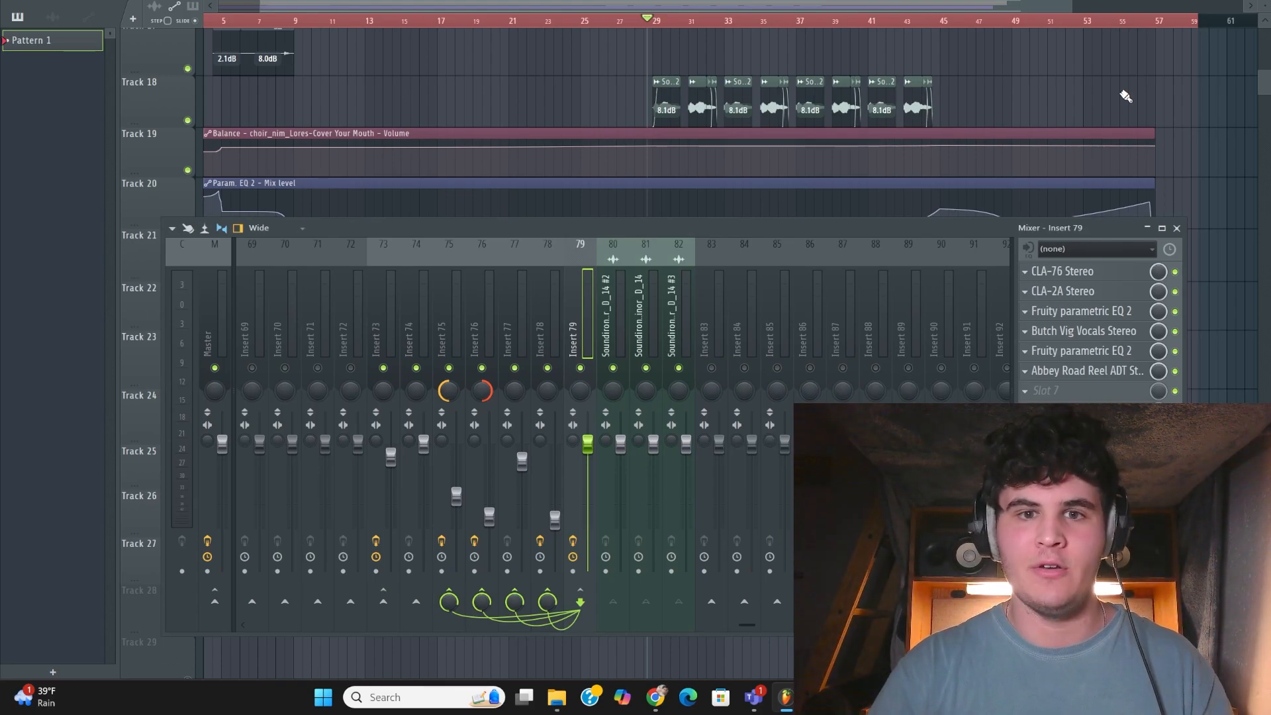
Play the vocals from bar 29 and re-enable Abbey Road Reel ADT on Insert 79 partway through to compare the sound
key(space)
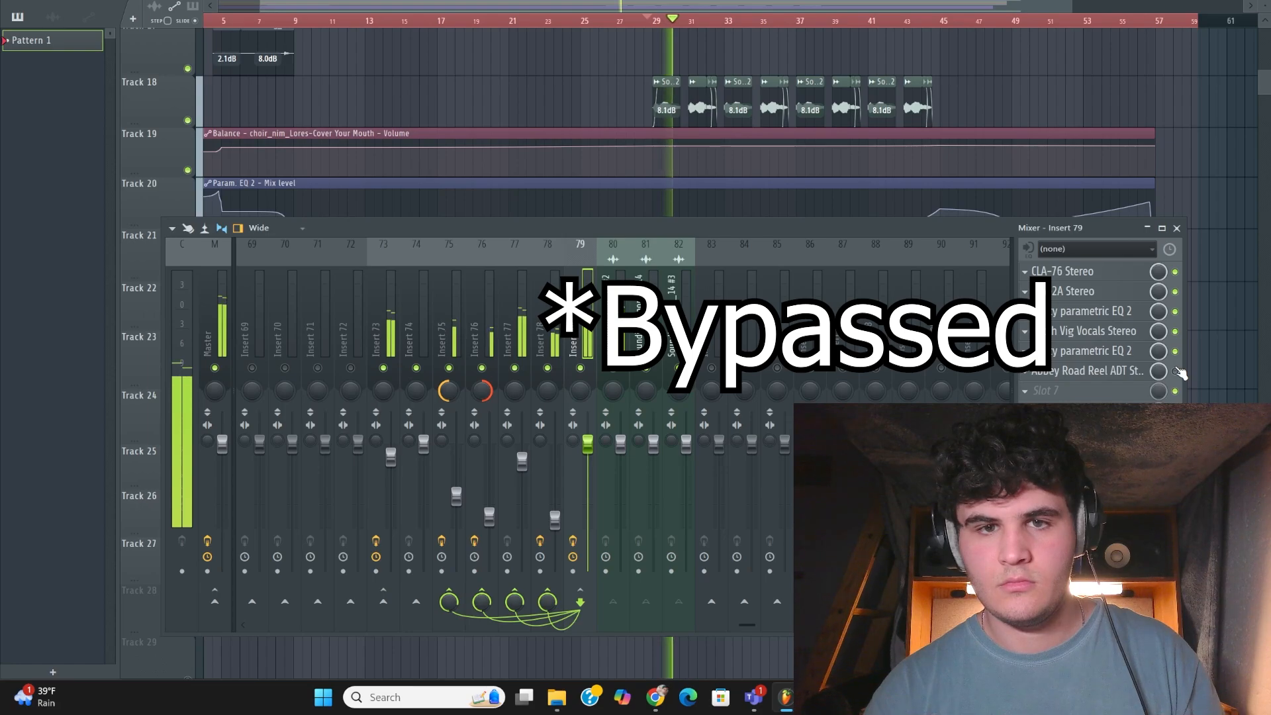
click(1176, 371)
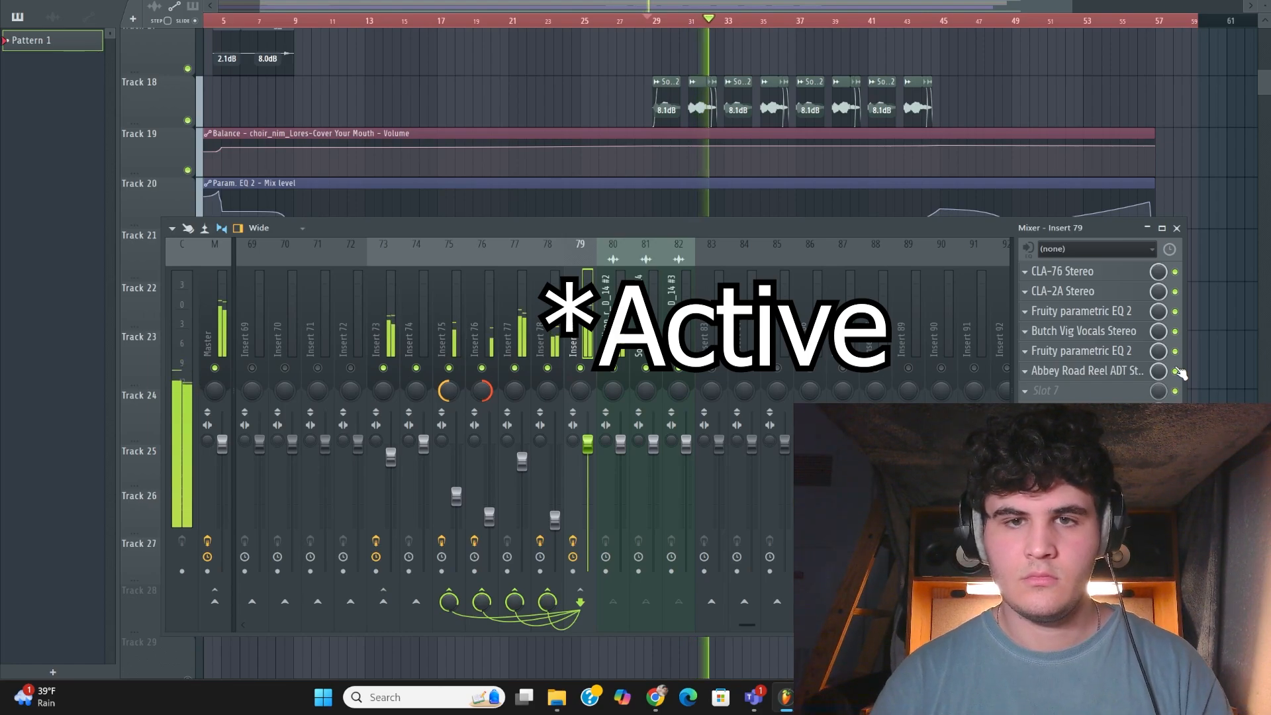
key(space)
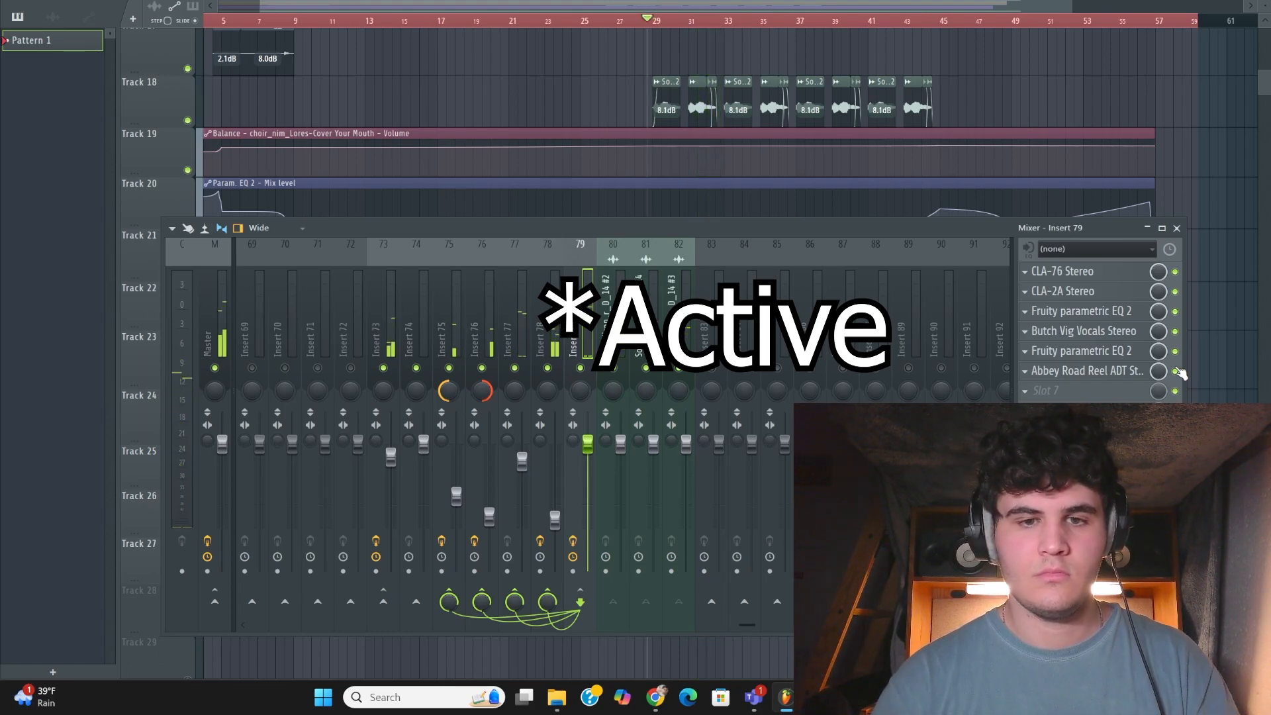
Review the effects on the Insert 78 send, examining its Fruity parametric EQ 2 curve and closing the window
click(544, 368)
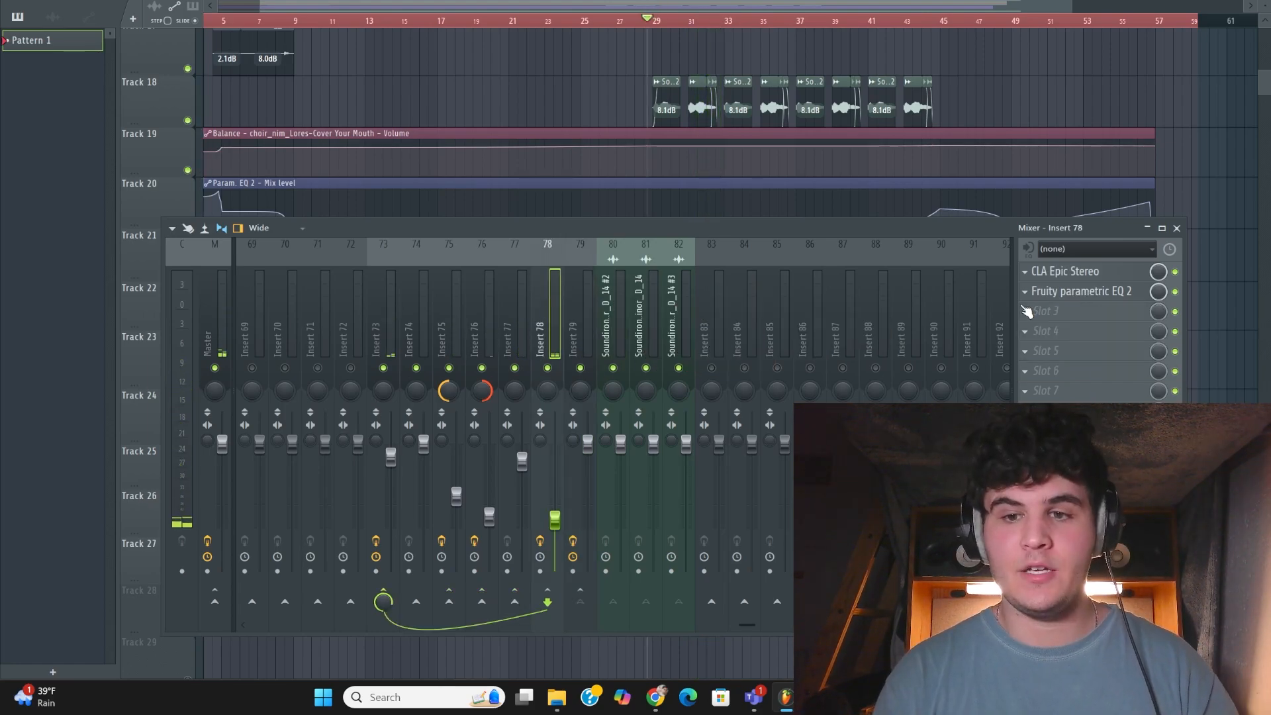
click(1112, 283)
click(1112, 283)
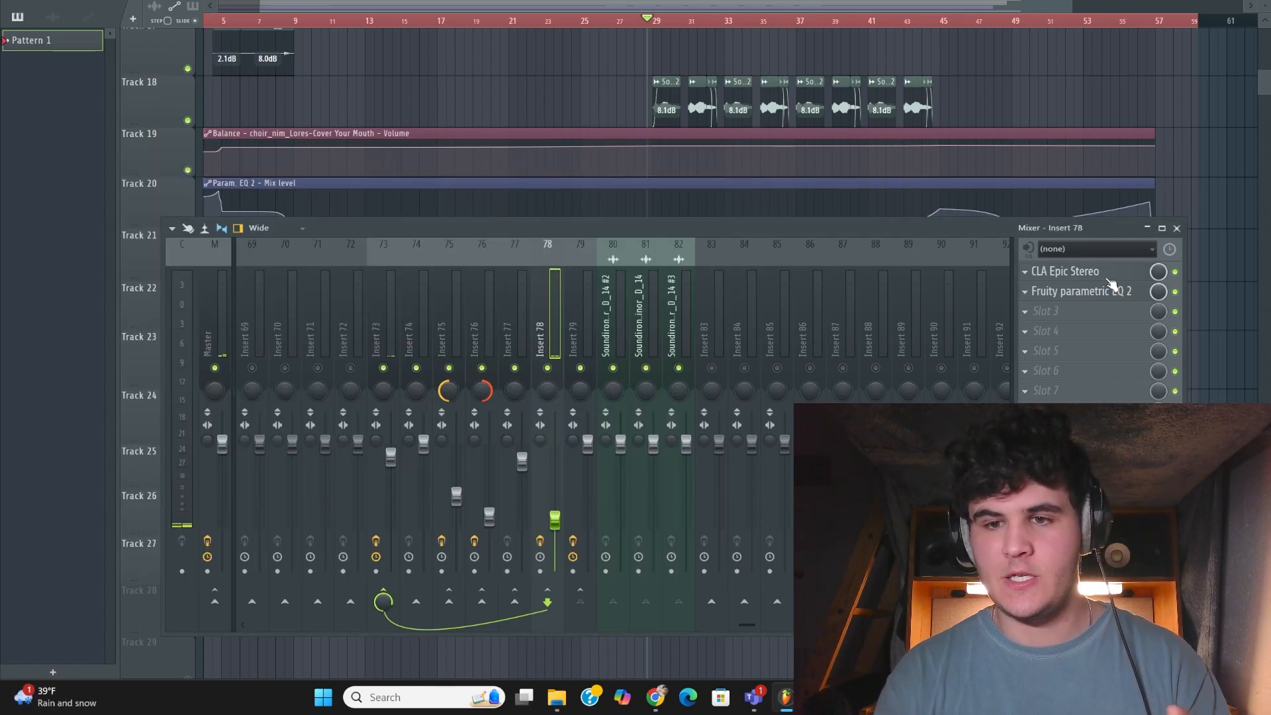
click(1103, 292)
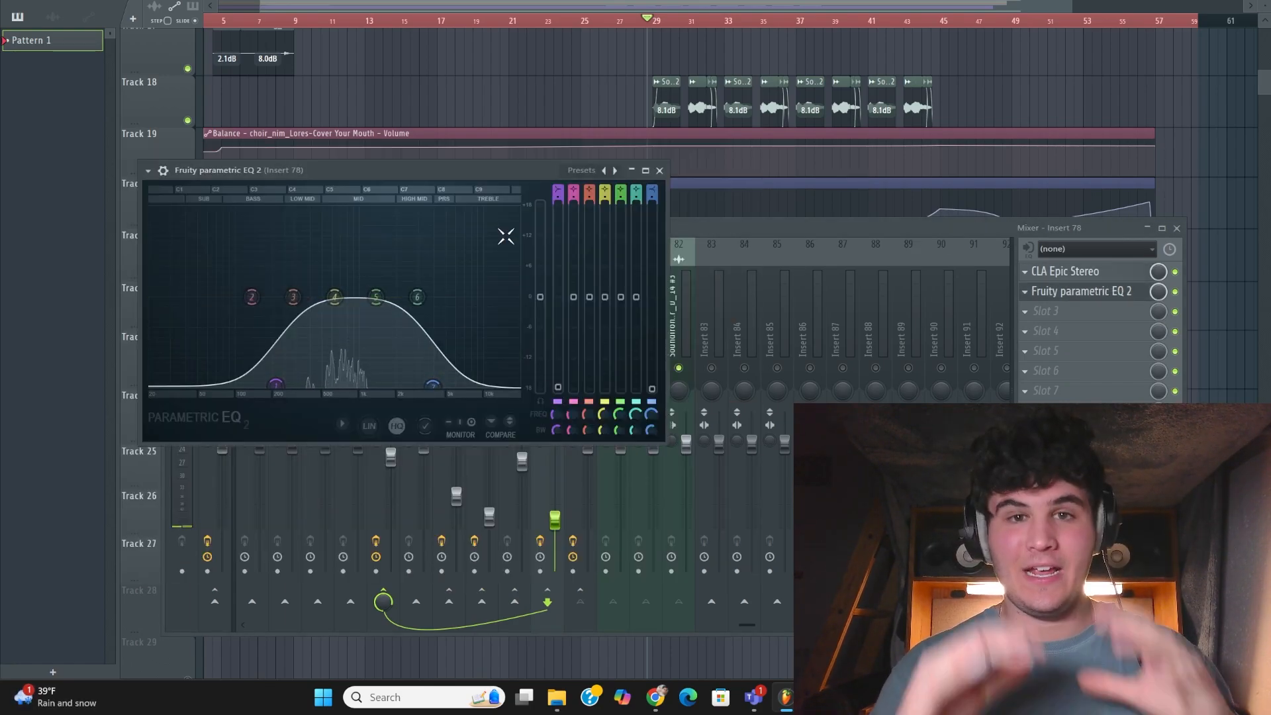
click(660, 170)
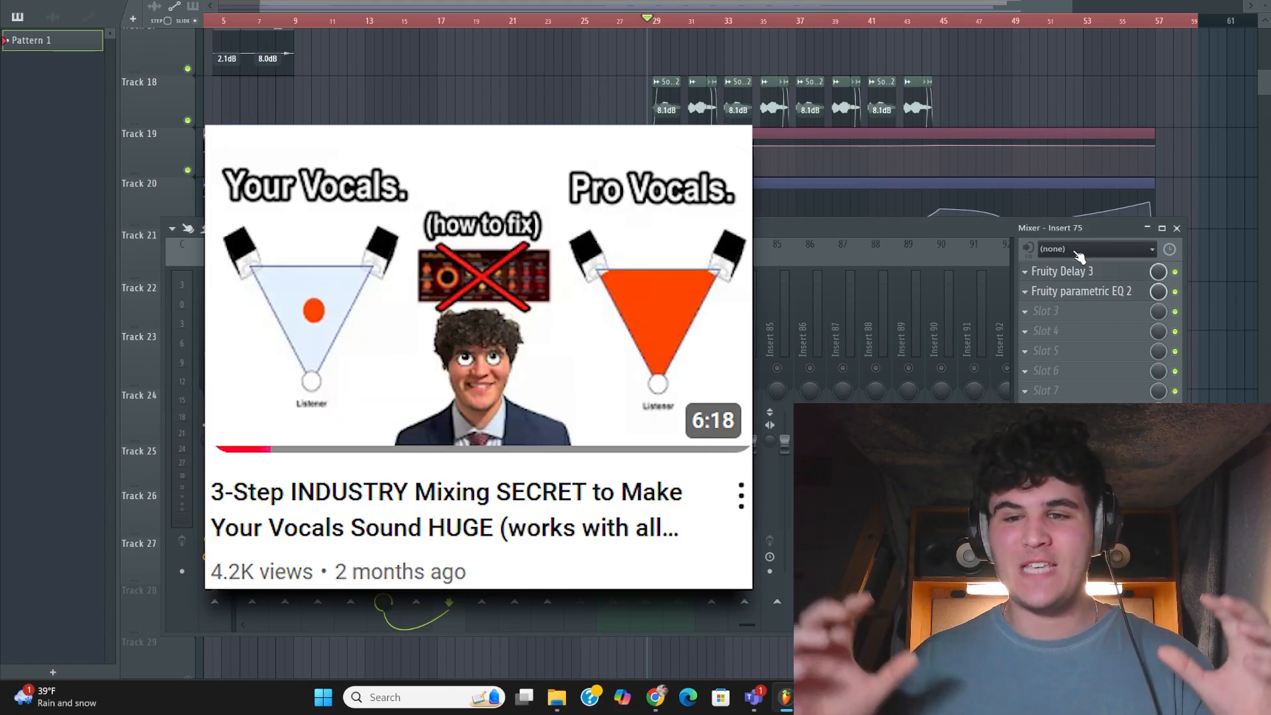
Review the Fruity Delay 3 settings on Inserts 75 and 76 and the Little Plate reverb on Insert 73
click(1089, 272)
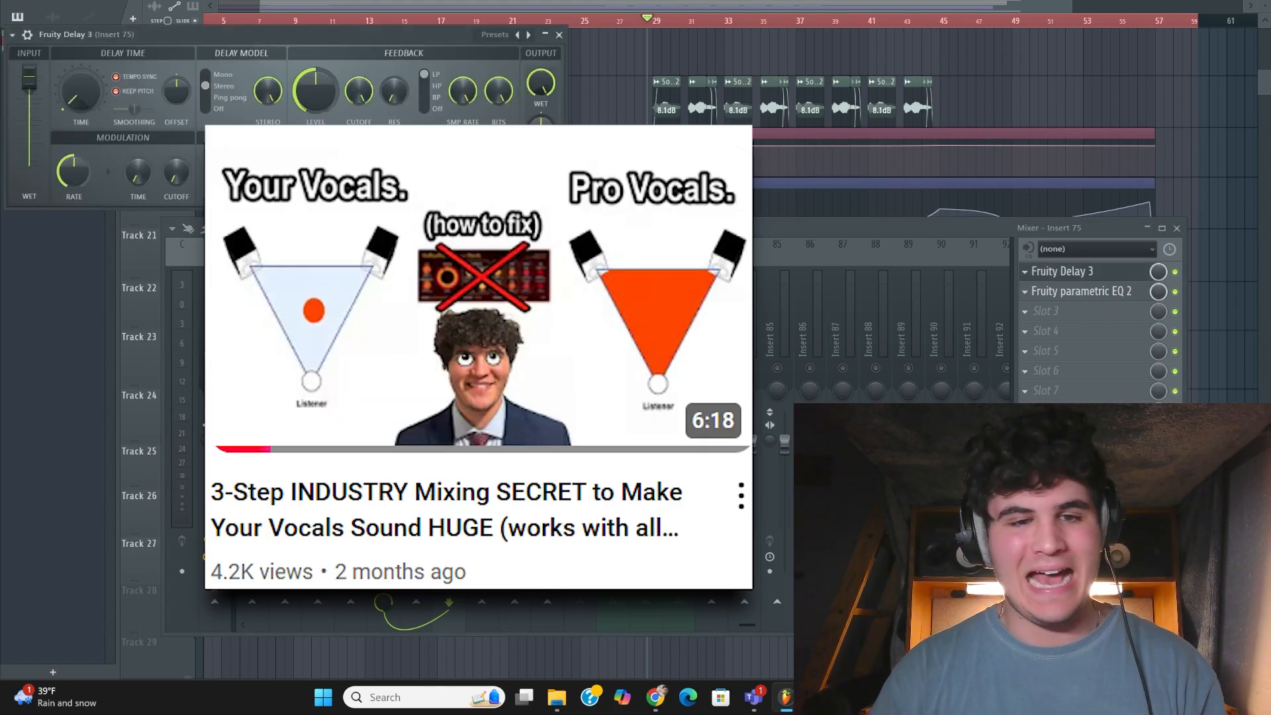
click(1122, 273)
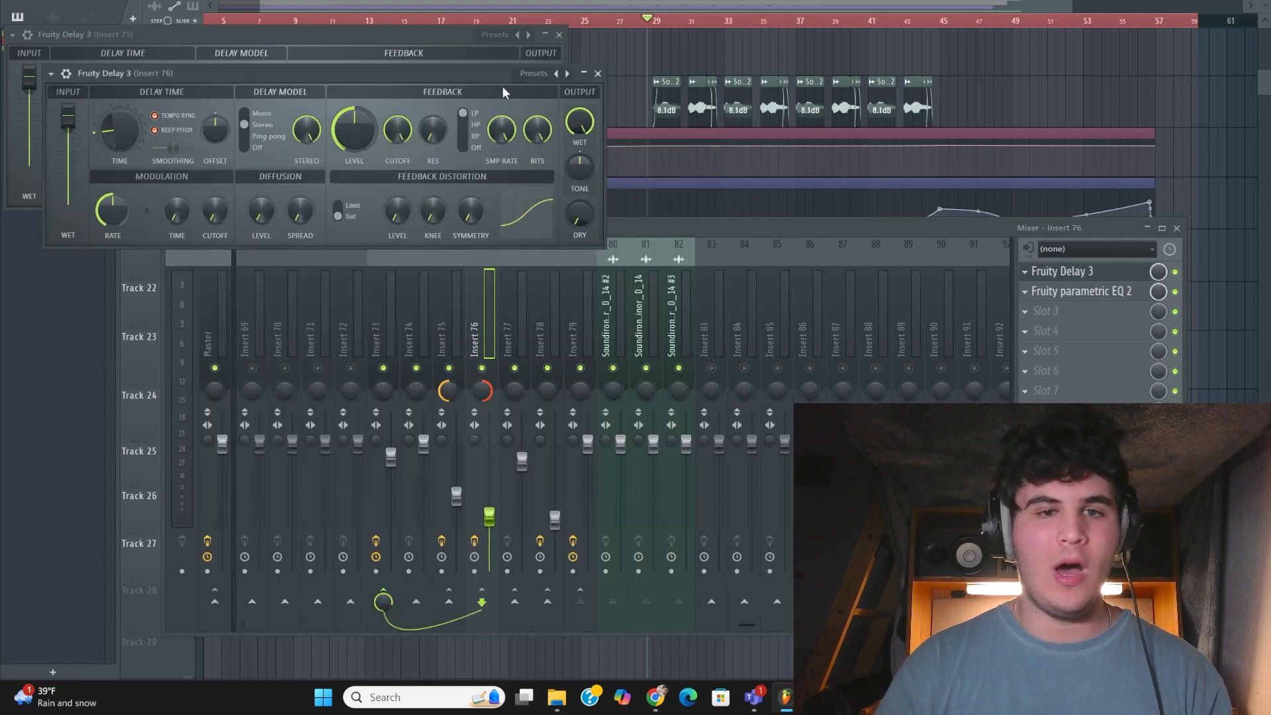
drag(468, 79, 1051, 90)
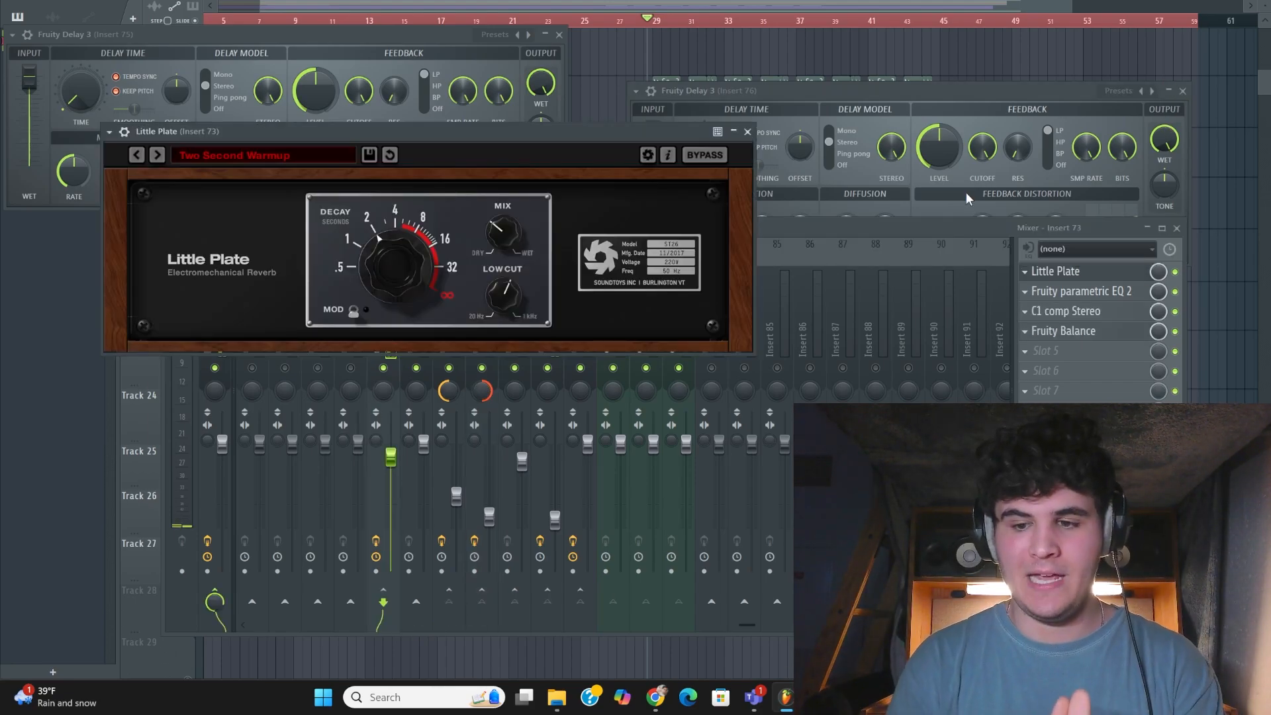
click(755, 136)
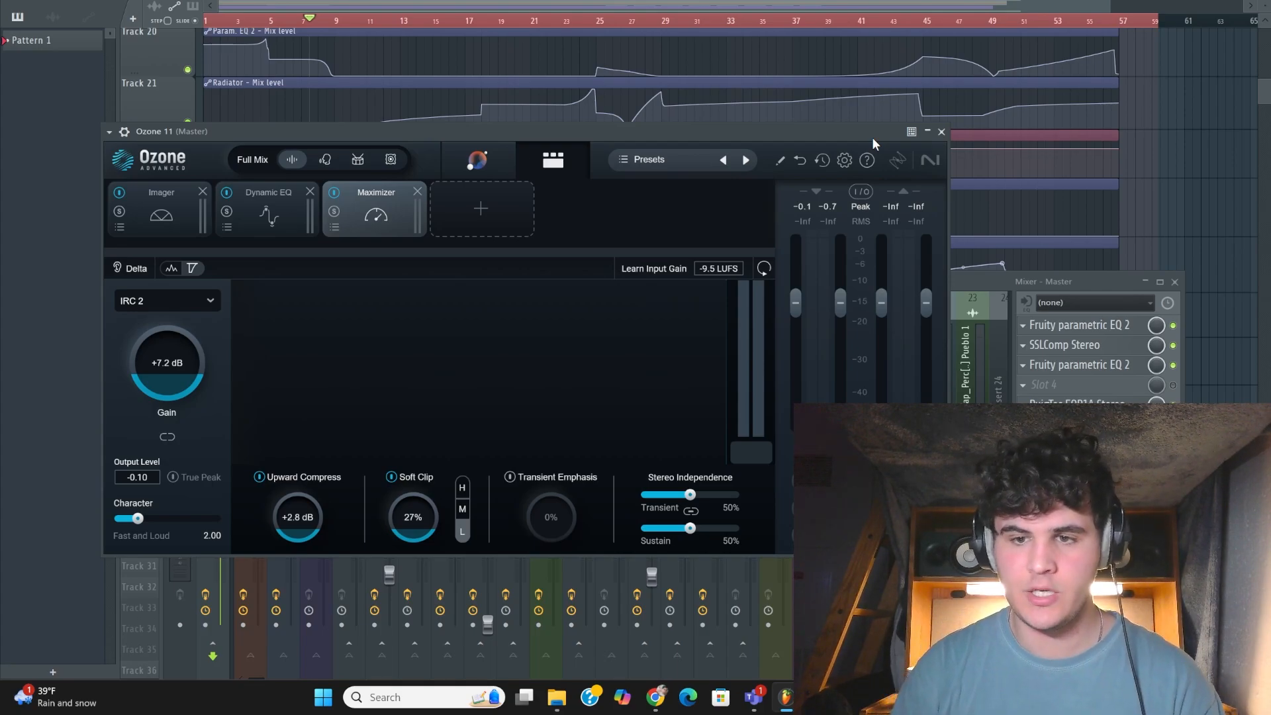
Examine the Imager, Dynamic EQ and Maximizer modules of Ozone 11 on the Master track, ending on the Maximizer
click(161, 209)
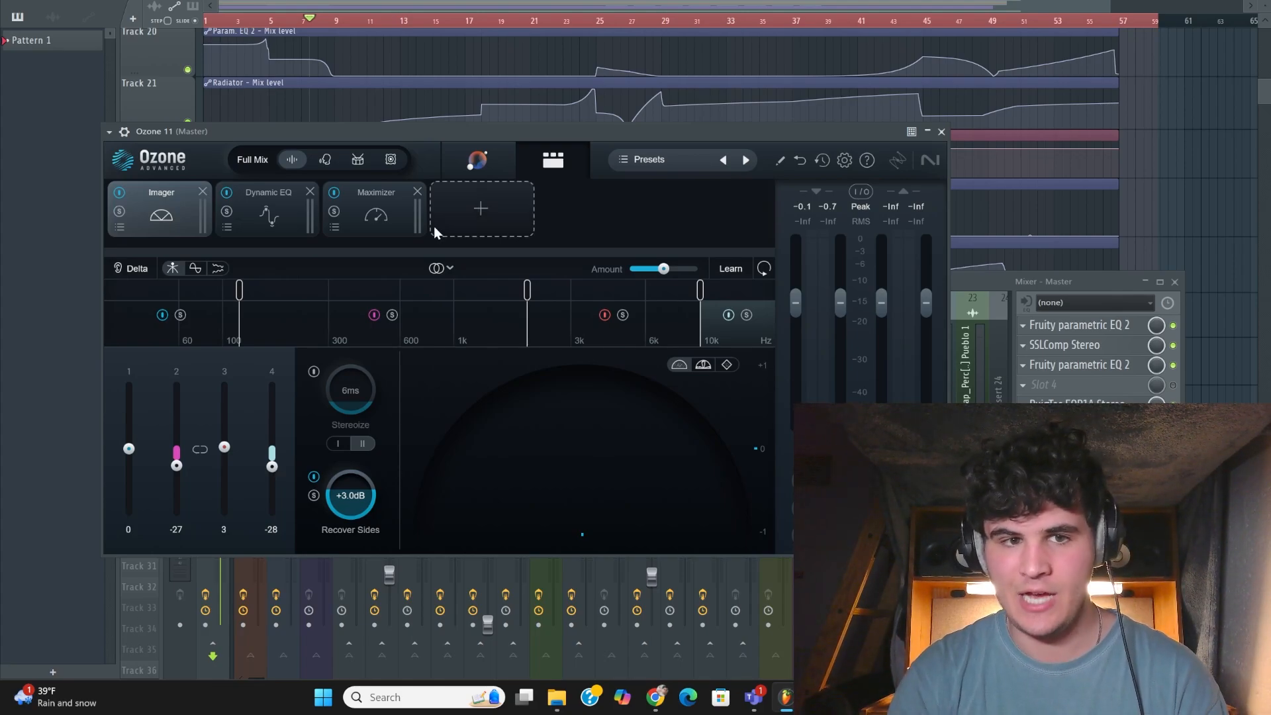
click(388, 227)
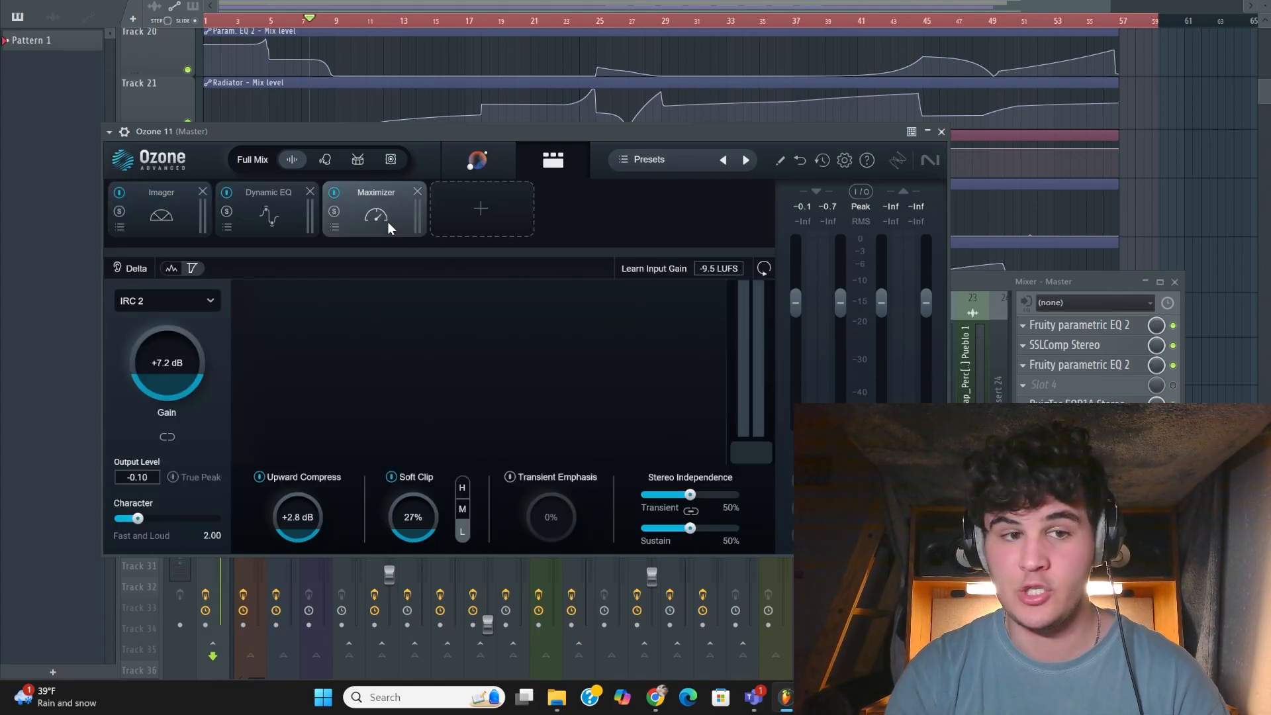
click(291, 227)
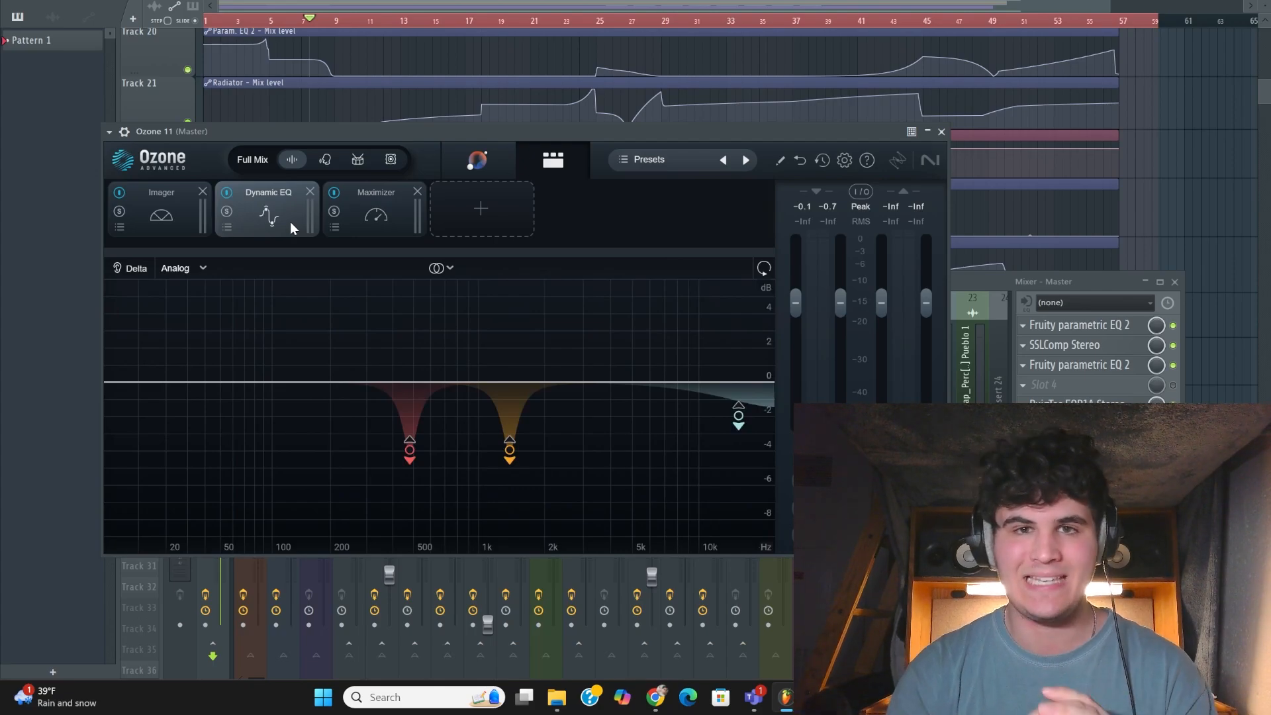
click(386, 211)
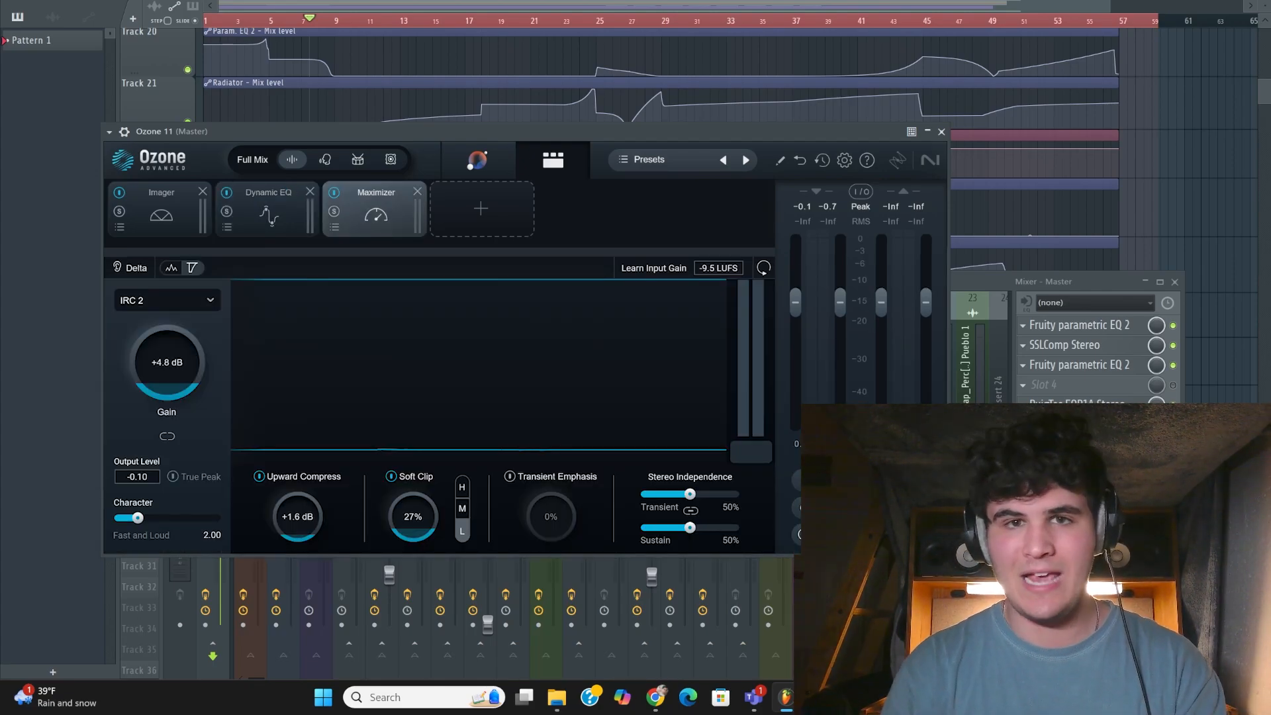
key(space)
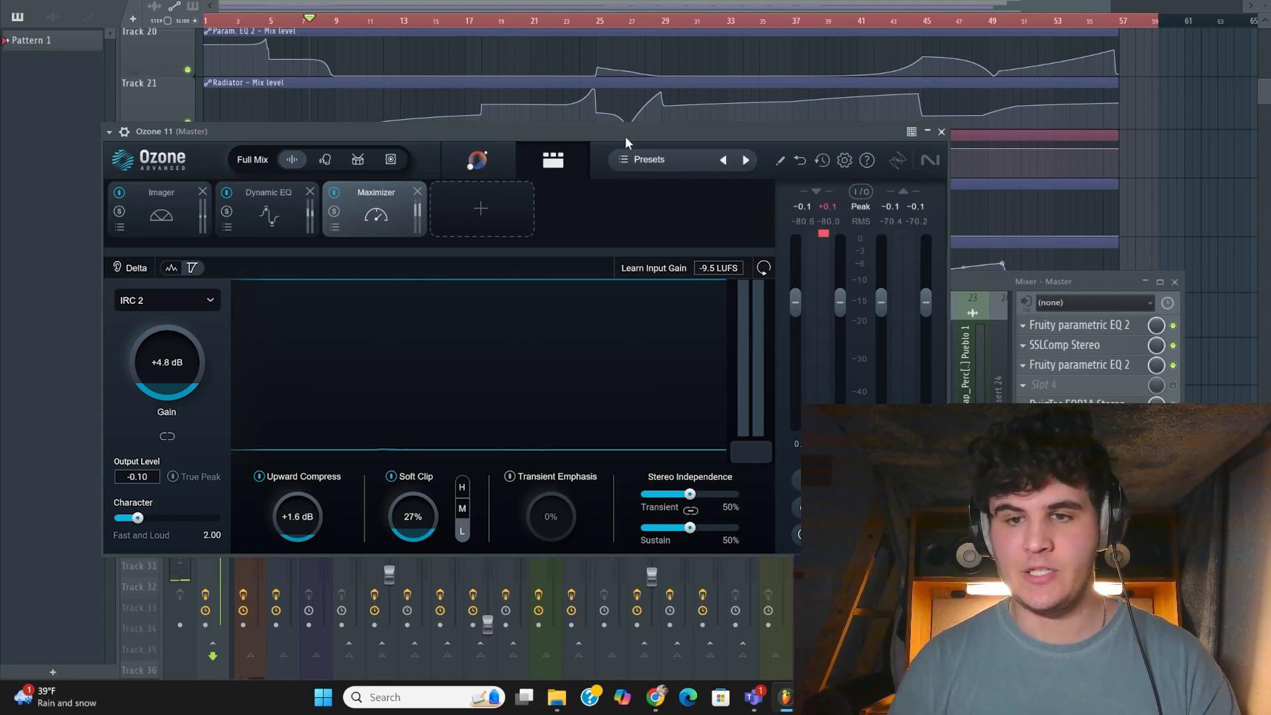